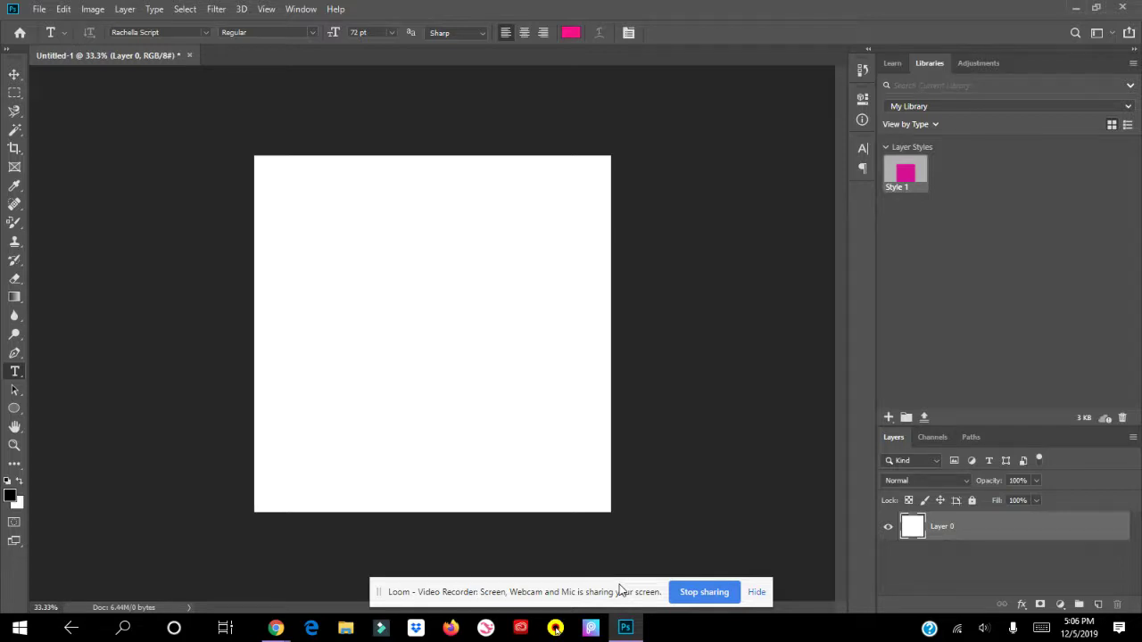
pyautogui.click(39, 11)
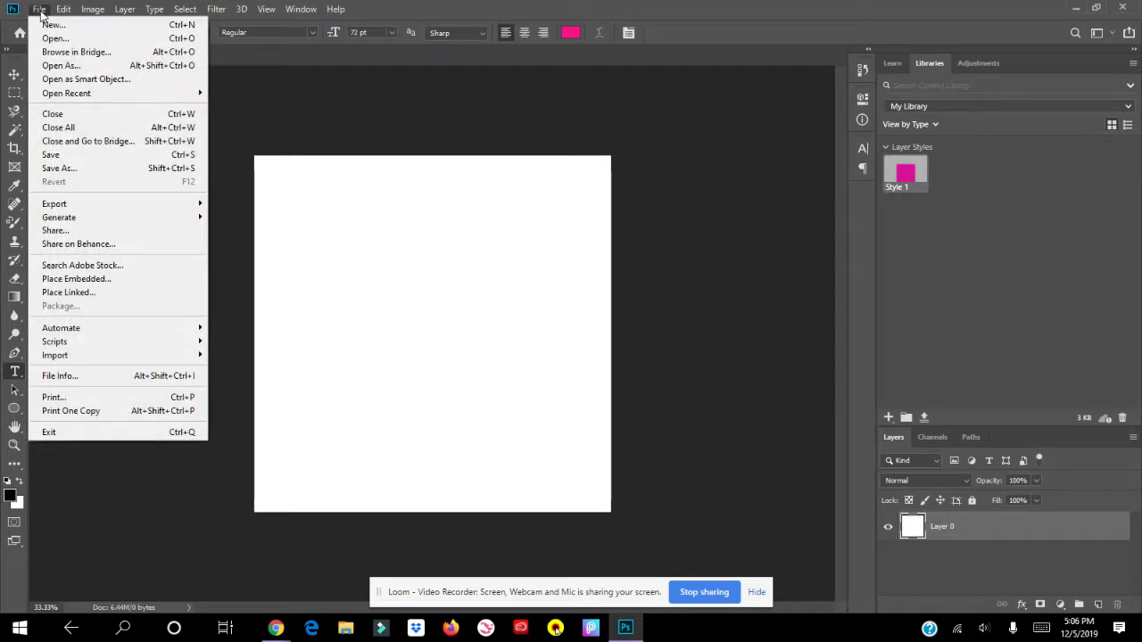
pyautogui.press('Escape')
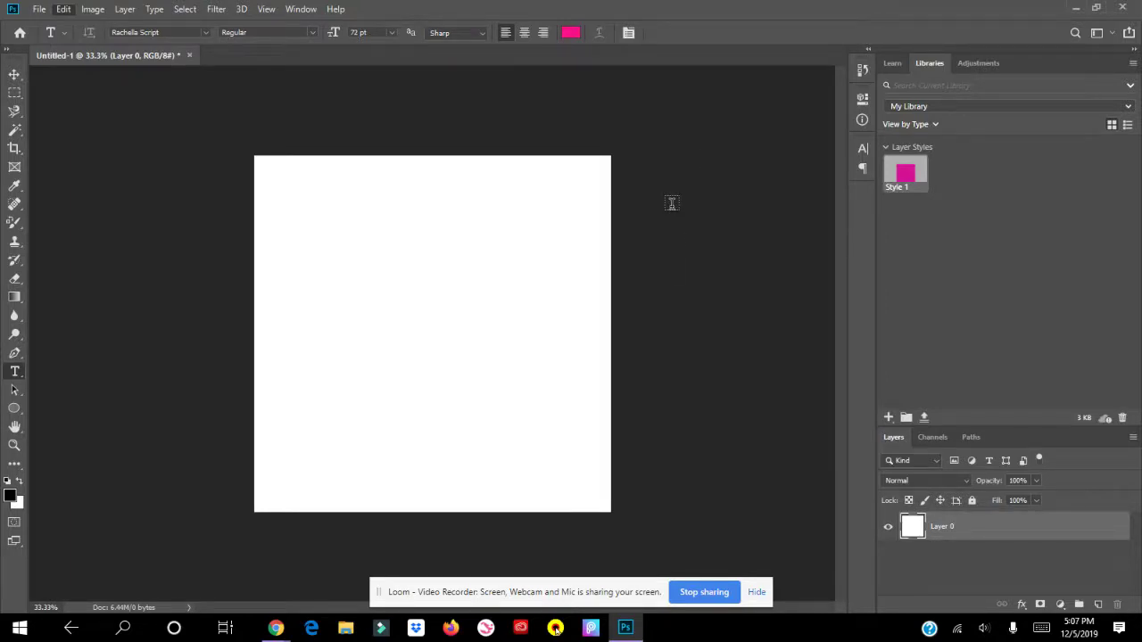
pyautogui.click(708, 387)
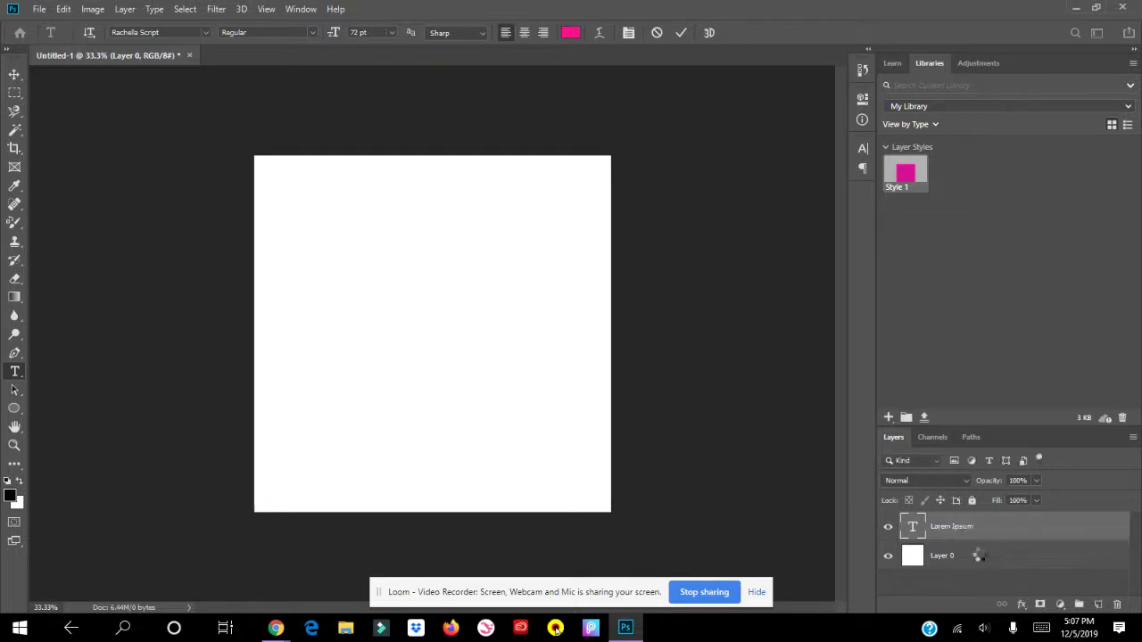
# - Add a Color Overlay effect in black (000000) to the white background layer, Layer 0
pyautogui.click(981, 559)
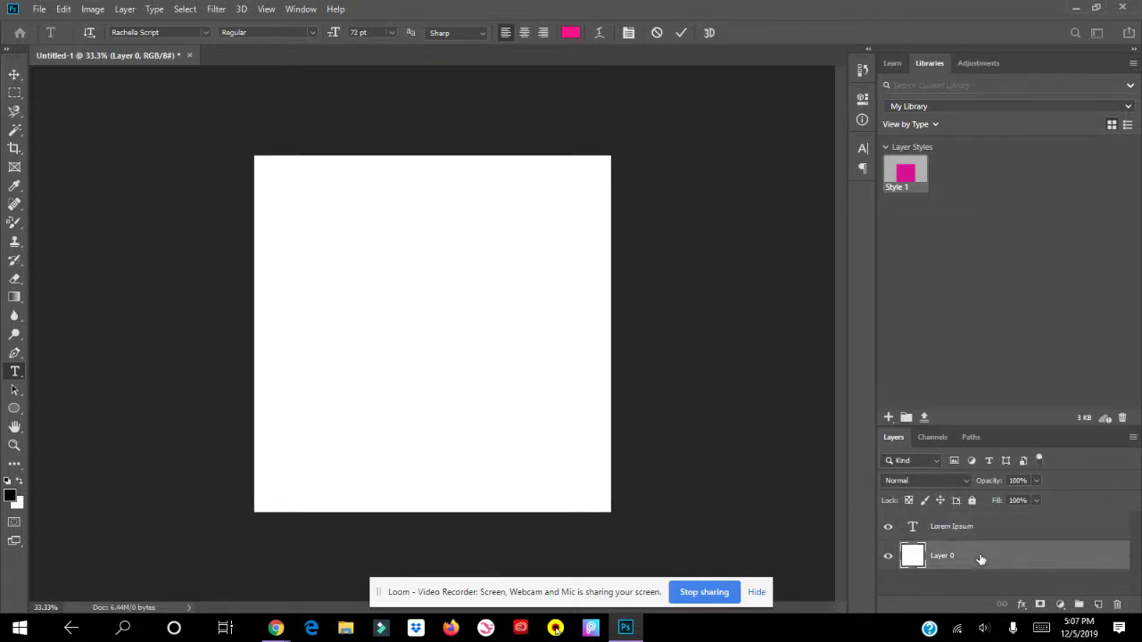
pyautogui.press('h')
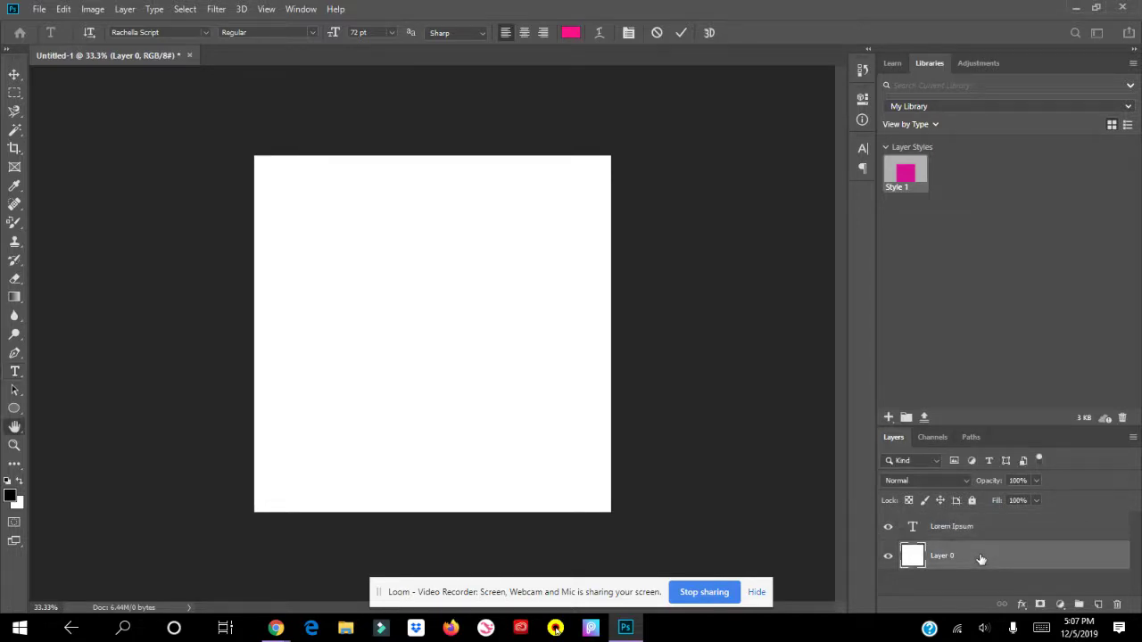
pyautogui.doubleClick(981, 559)
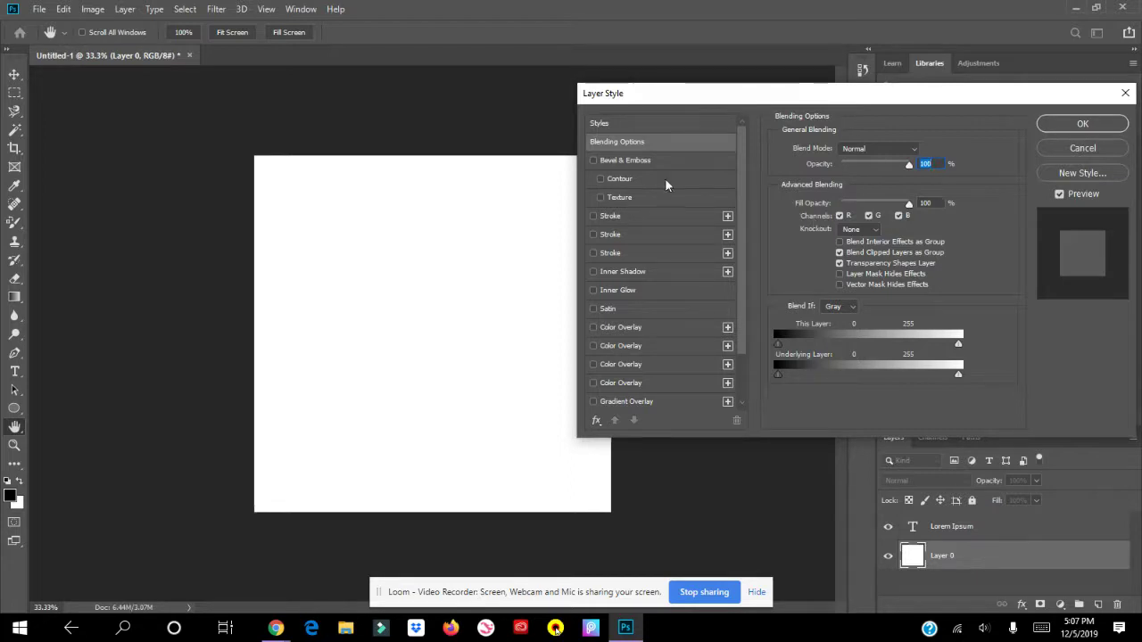
pyautogui.click(593, 328)
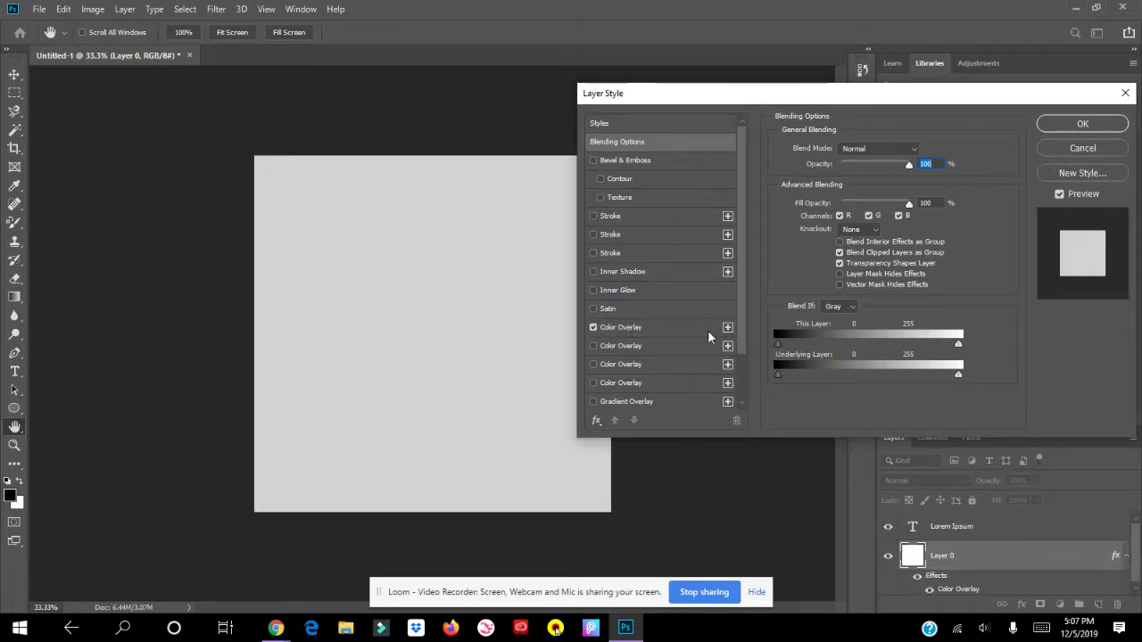
pyautogui.click(728, 330)
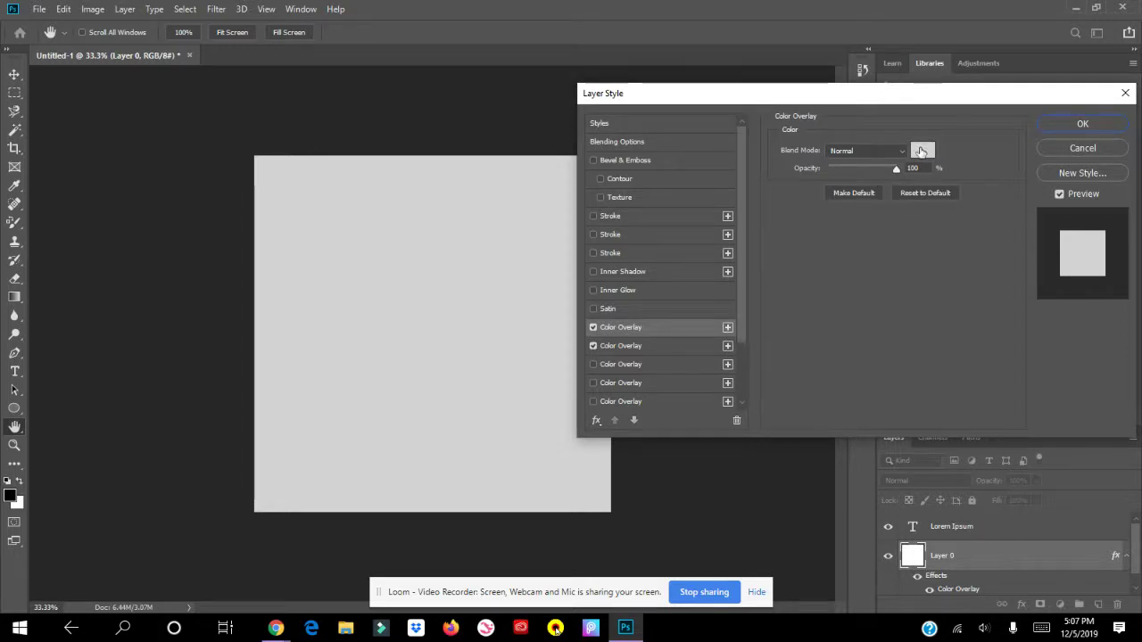
pyautogui.click(923, 153)
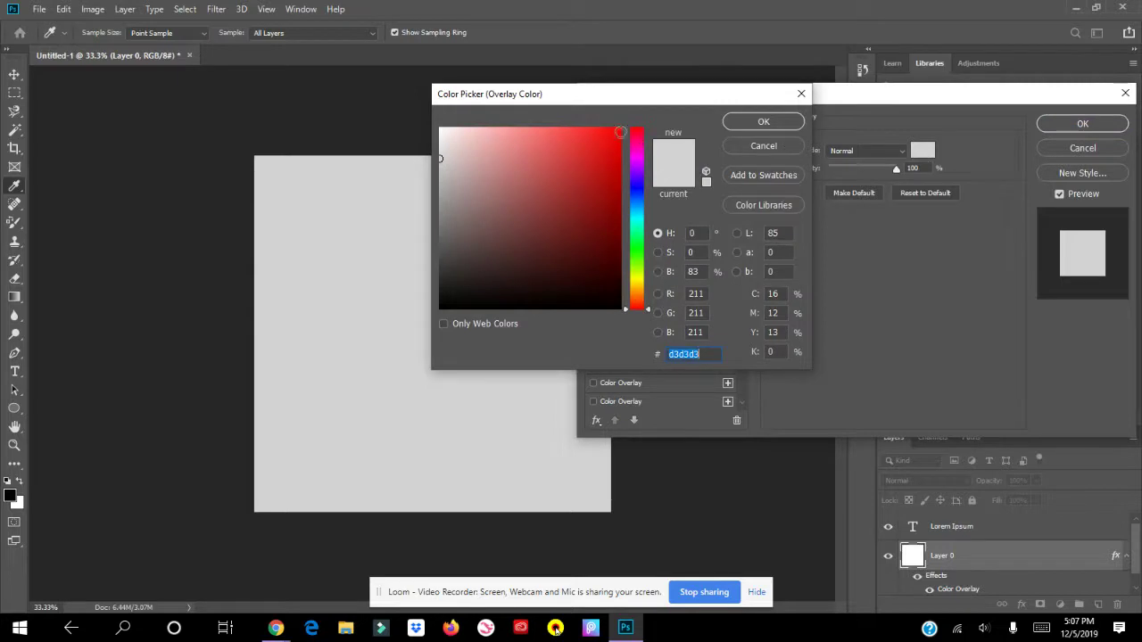
pyautogui.click(443, 161)
pyautogui.moveTo(442, 291); pyautogui.dragTo(437, 320)
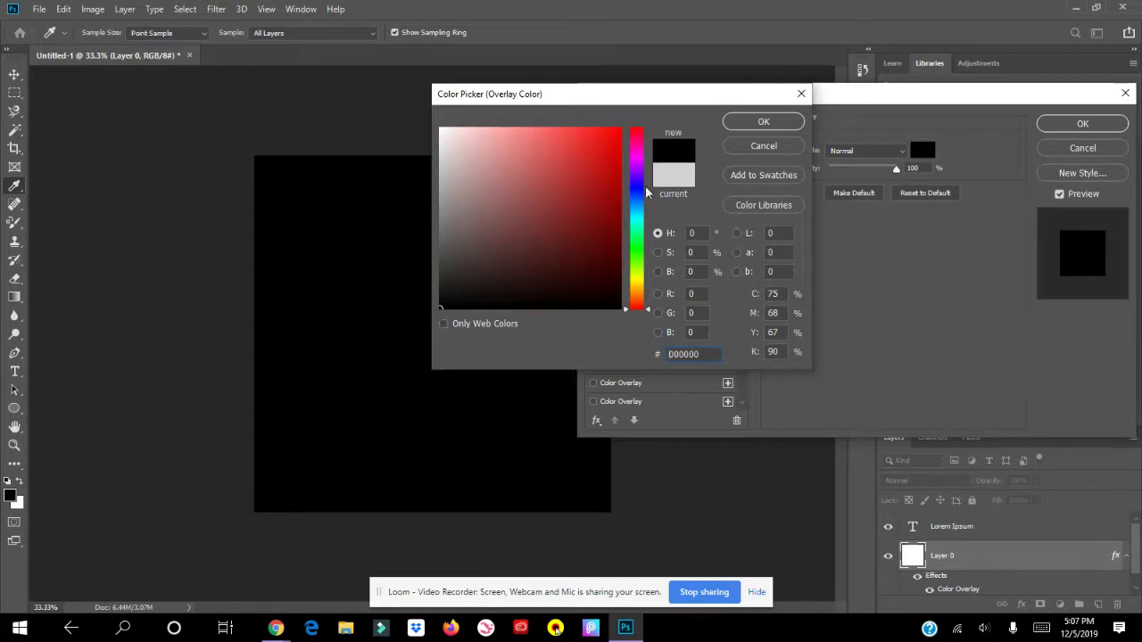
pyautogui.click(764, 123)
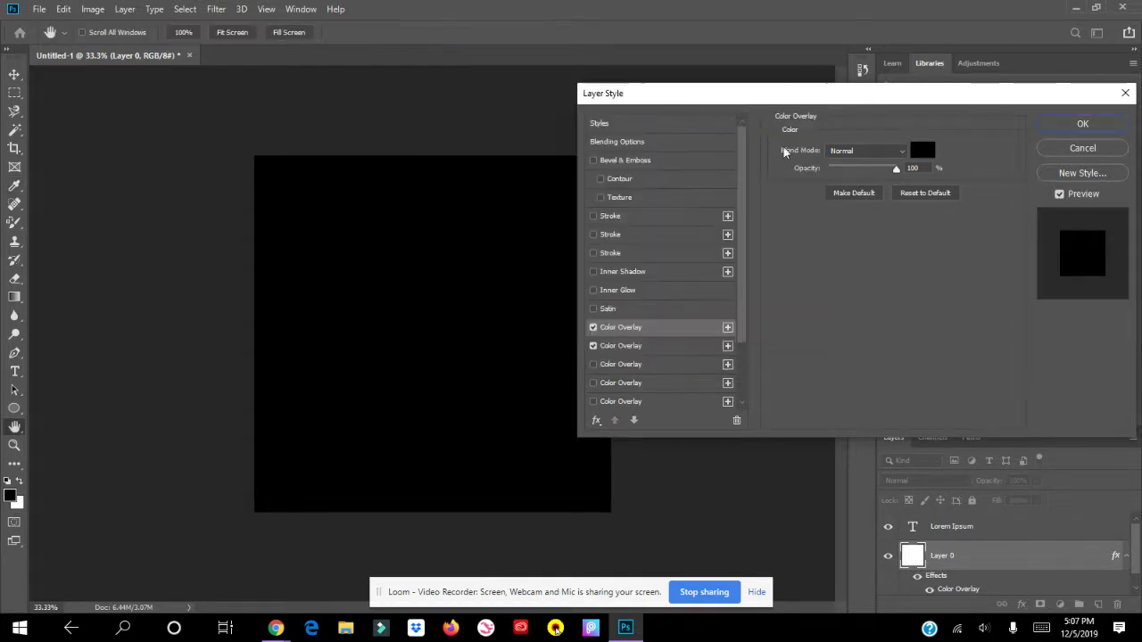
pyautogui.click(1081, 124)
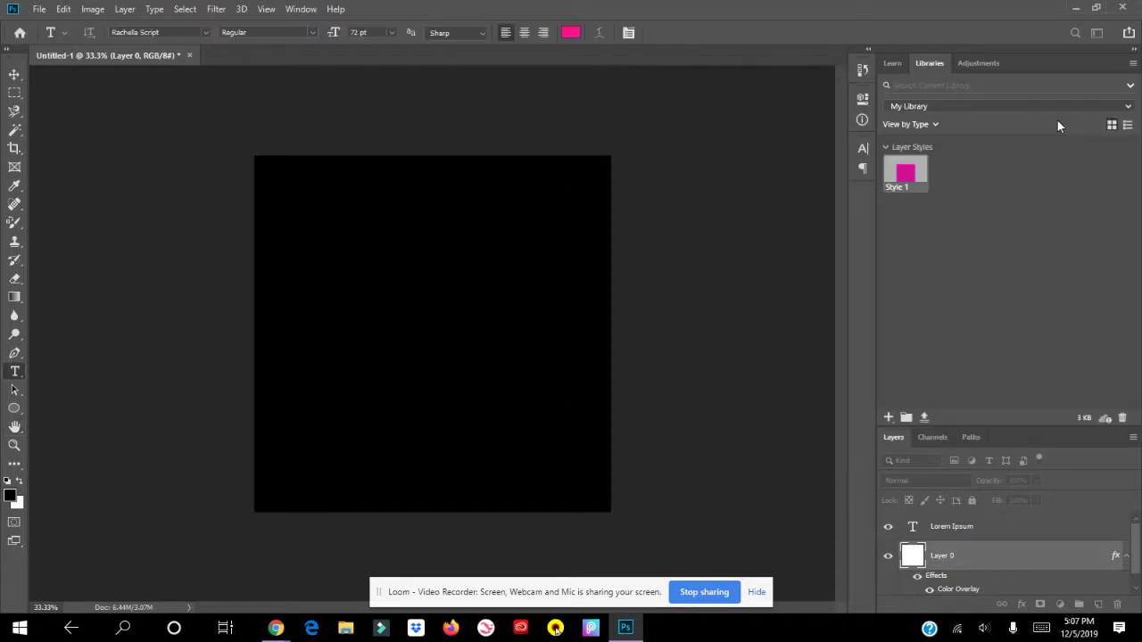
# - Delete the stray "Lorem Ipsum" text layer
pyautogui.click(990, 532)
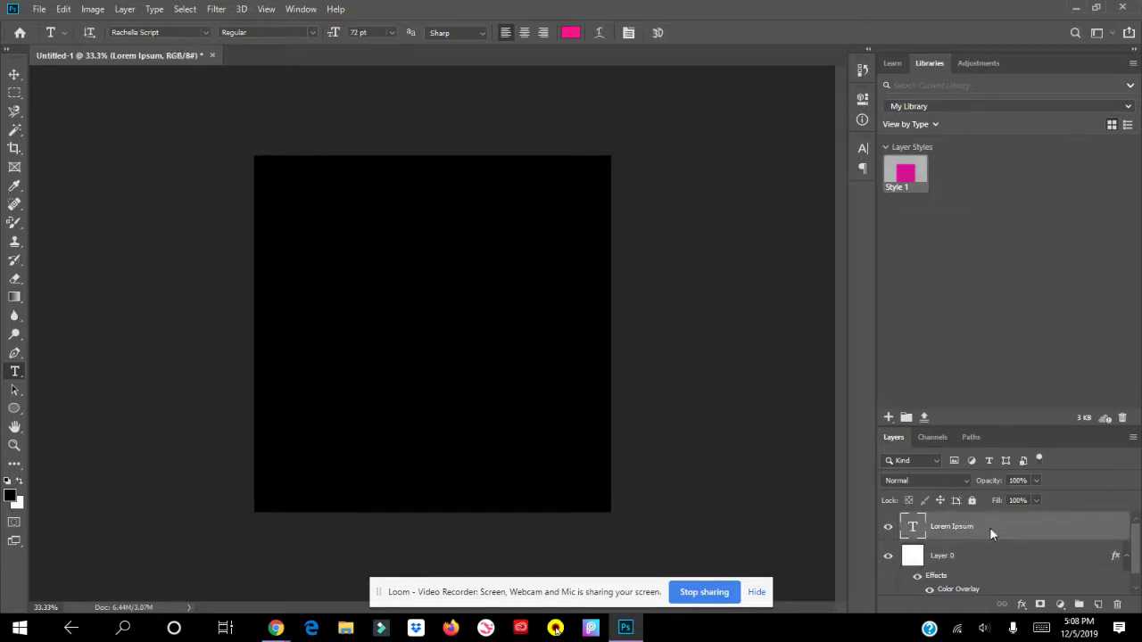
pyautogui.click(1117, 606)
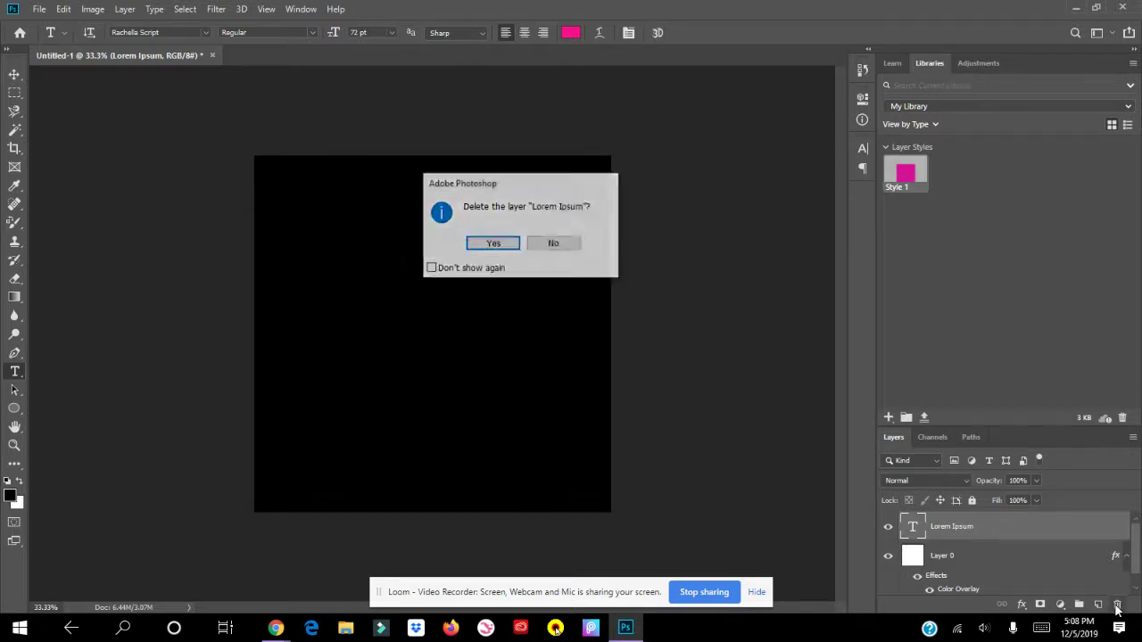
pyautogui.click(496, 242)
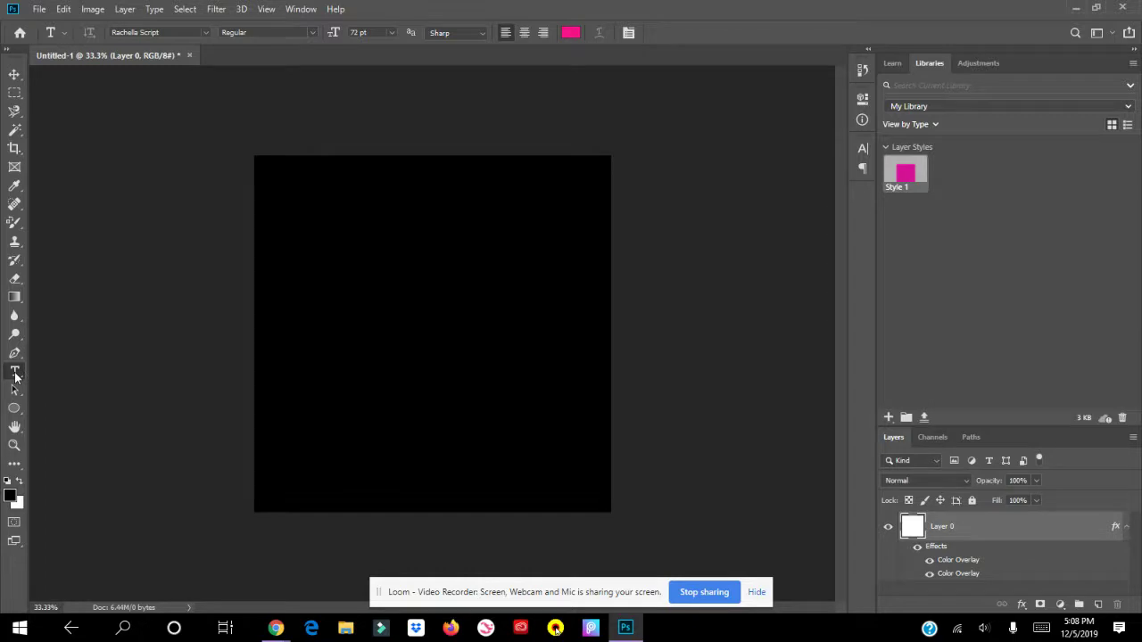
# - Add a line of text in the upper part of the black canvas, replacing the placeholder text with "CHROME"
pyautogui.click(308, 291)
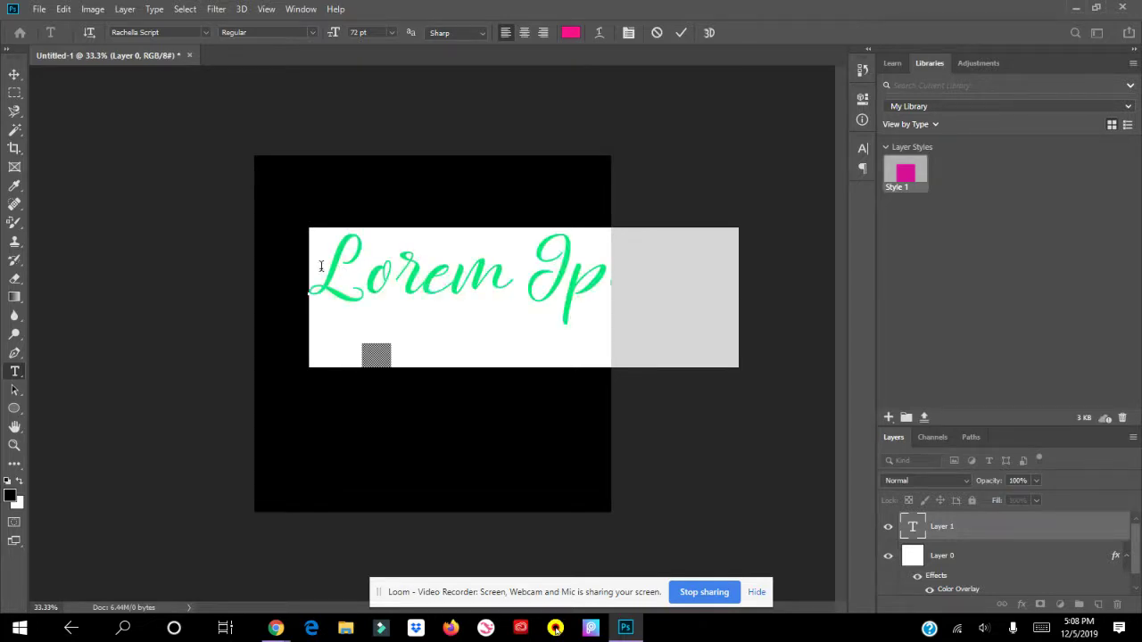
pyautogui.click(321, 266)
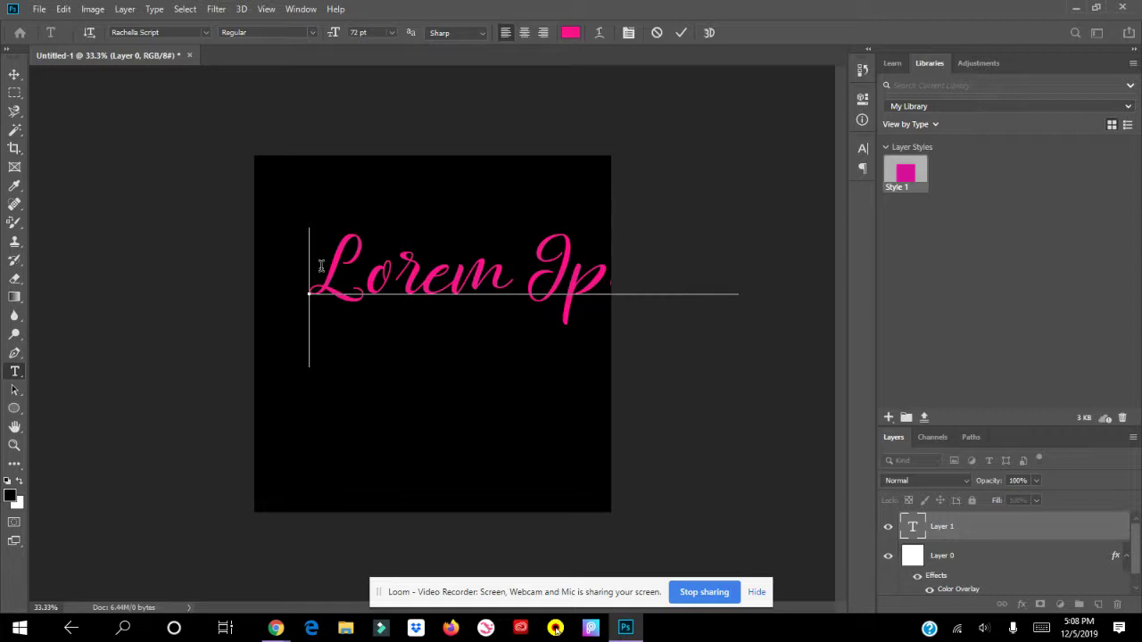
pyautogui.press('Delete')
pyautogui.press('Delete')
pyautogui.press('Delete')
pyautogui.press('Delete')
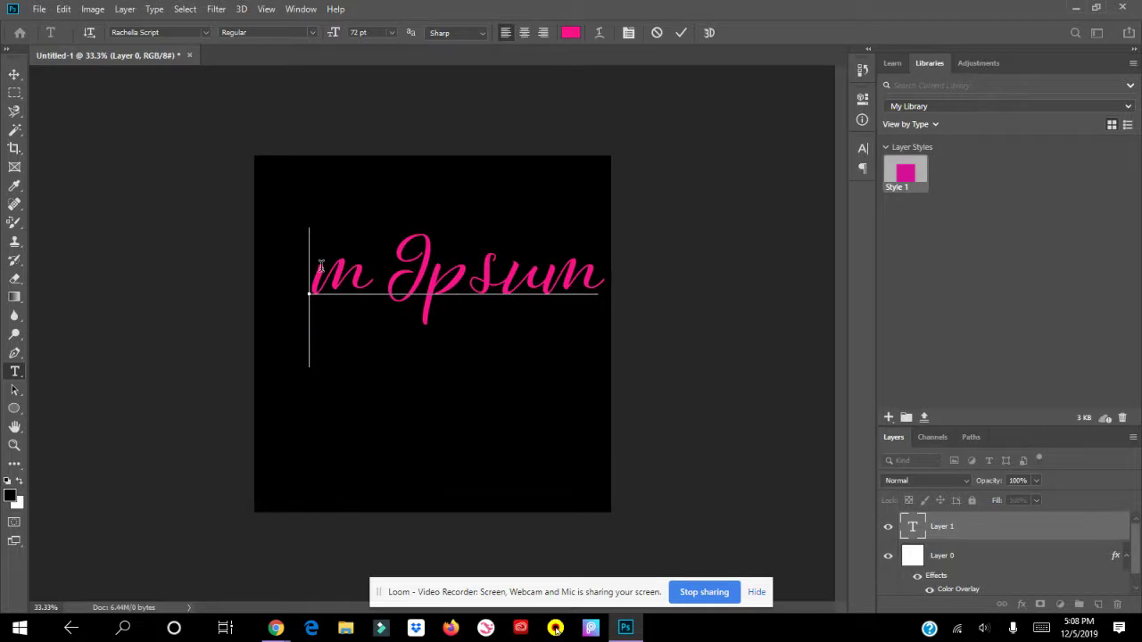
pyautogui.press('Delete')
pyautogui.press('Delete')
pyautogui.press('Delete')
pyautogui.press('Delete')
pyautogui.press('Delete')
pyautogui.press('Delete')
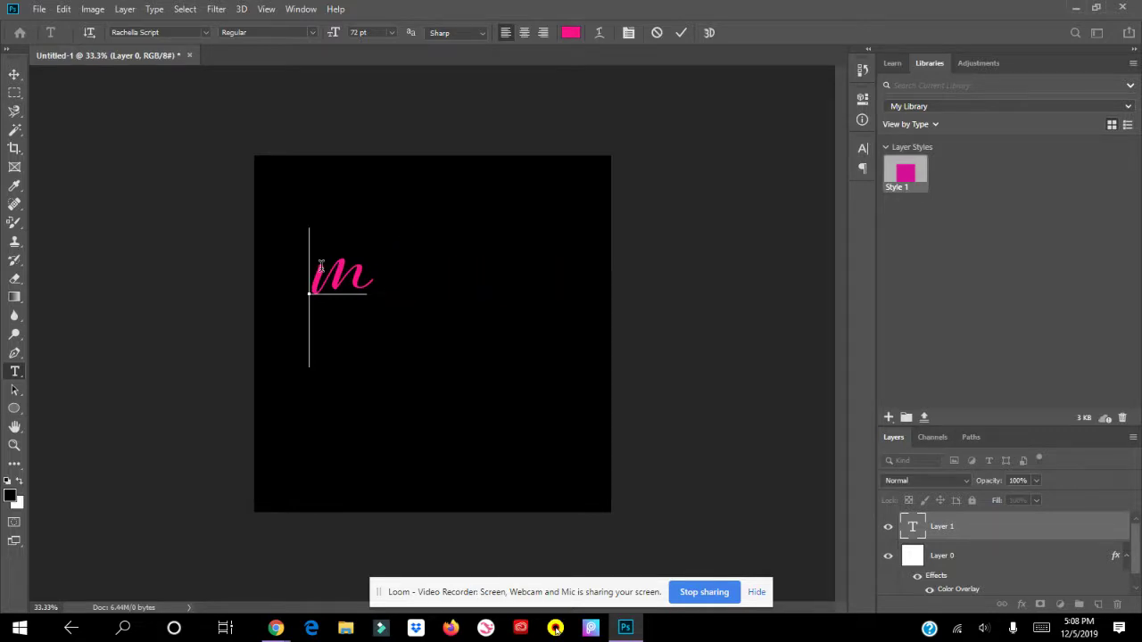
pyautogui.click(368, 282)
pyautogui.press('BackSpace')
pyautogui.write('M')
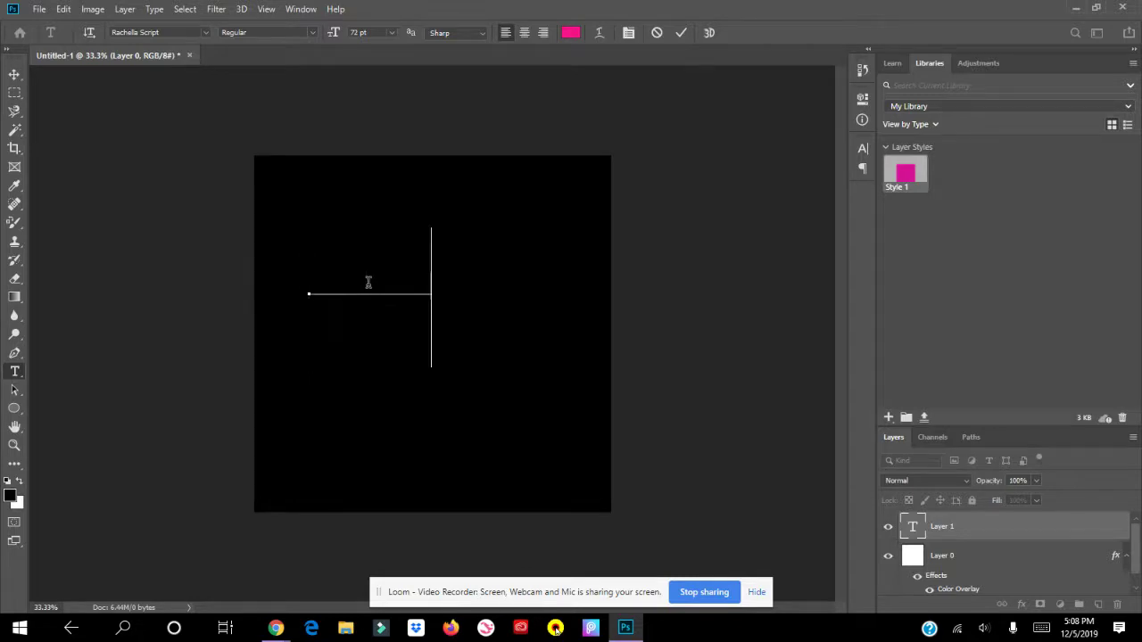
pyautogui.write('ROME')
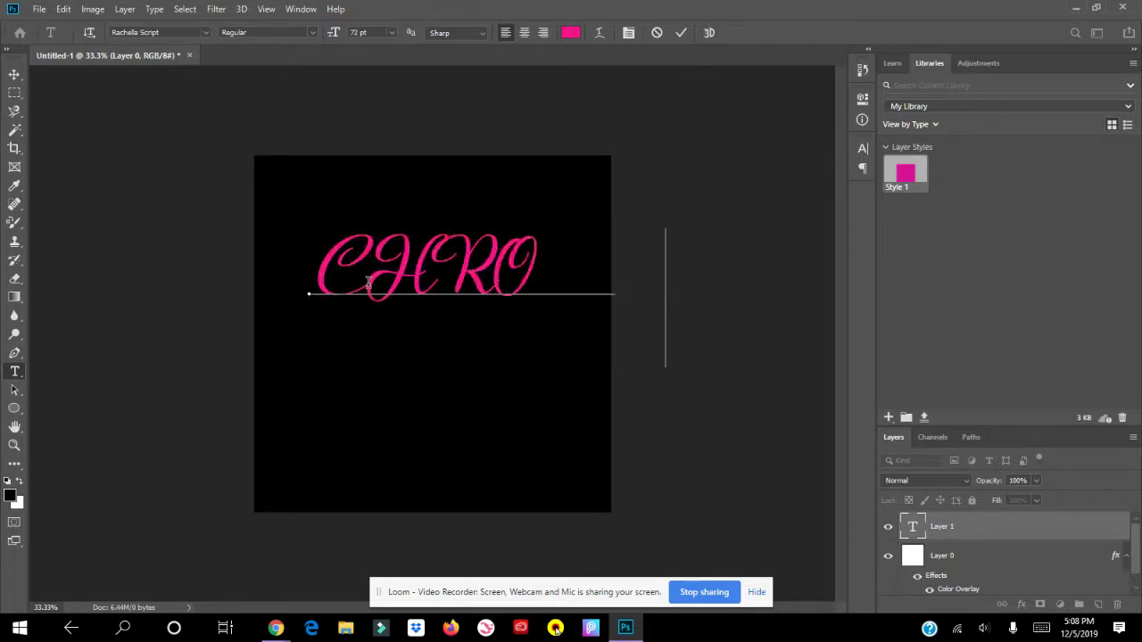
# - Set the font of the whole word CHROME to Georgia
pyautogui.hotkey('shift', 'Left')
pyautogui.hotkey('shift', 'Left')
pyautogui.hotkey('shift', 'Left')
pyautogui.hotkey('shift', 'Left')
pyautogui.hotkey('shift', 'Left')
pyautogui.hotkey('shift', 'Left')
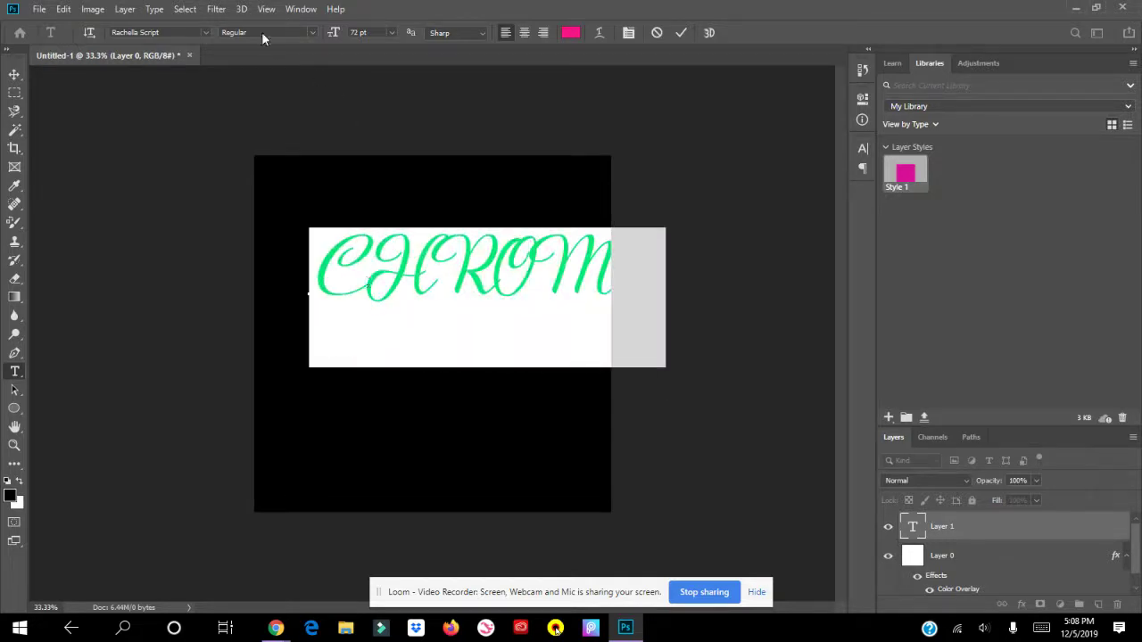
pyautogui.click(207, 32)
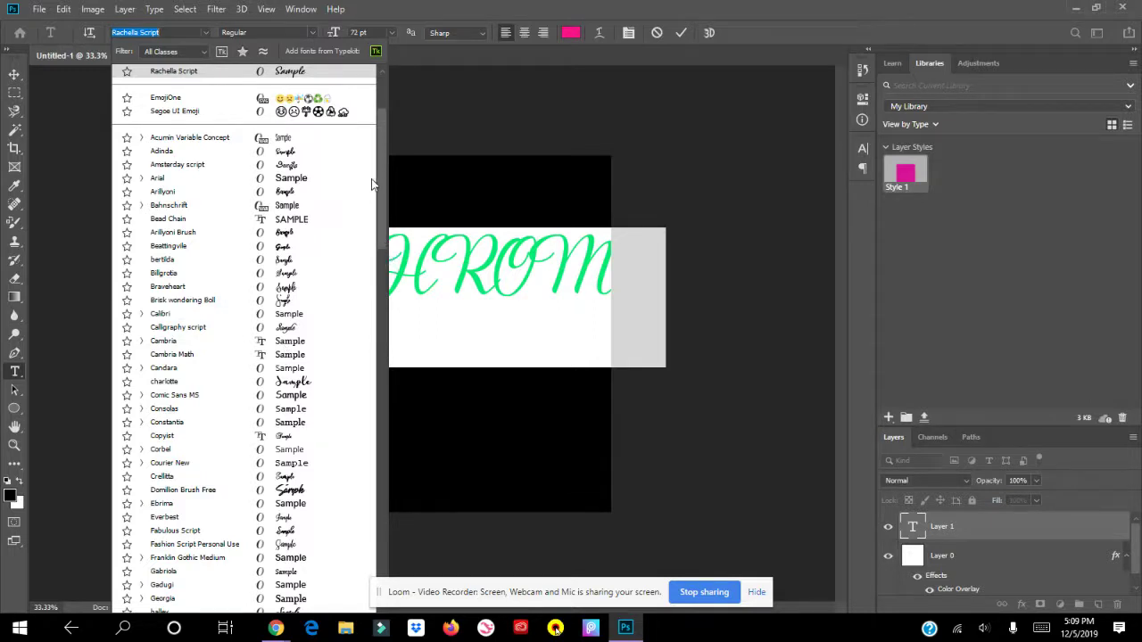
pyautogui.scroll(3, 372, 185)
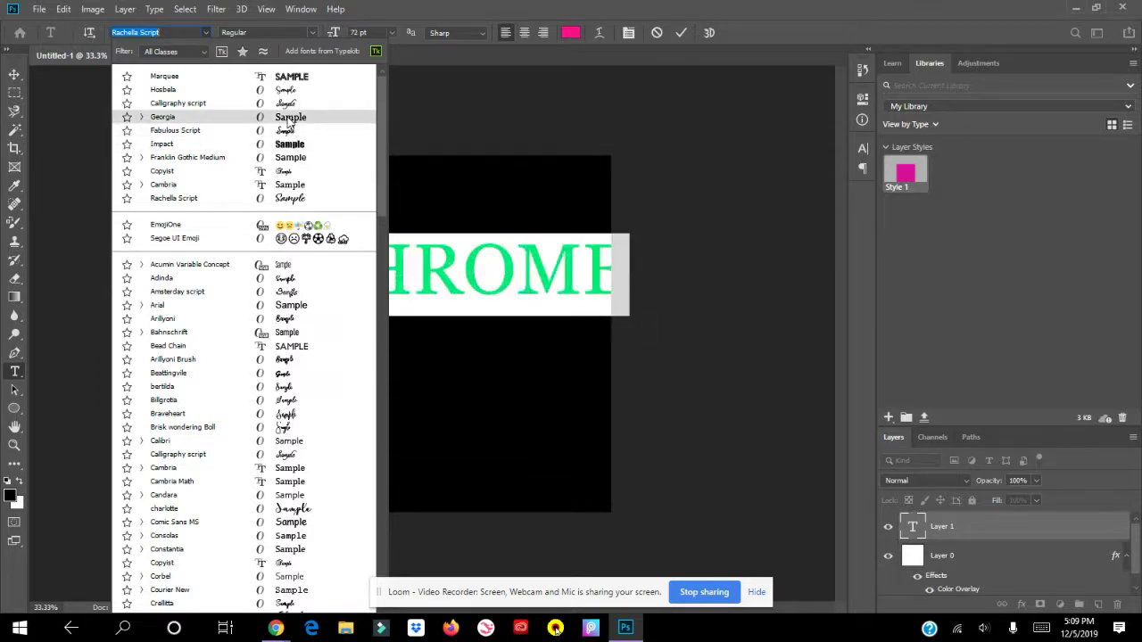
pyautogui.press('Escape')
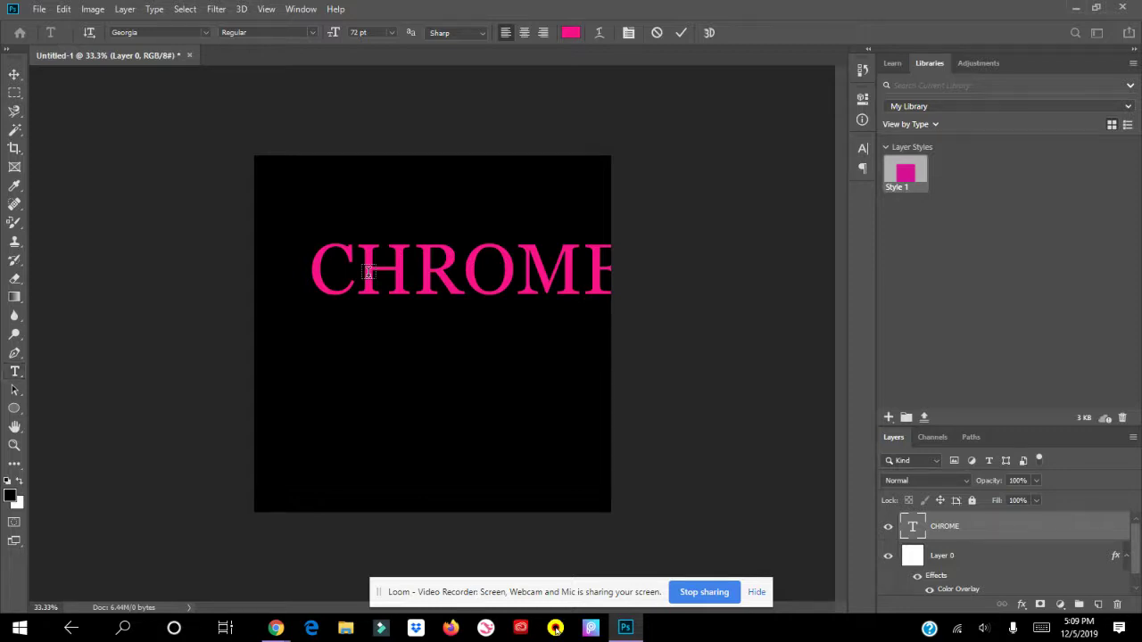
# - Move the CHROME text to the middle of the canvas, centred horizontally, with Free Transform
pyautogui.hotkey('ctrl', 't')
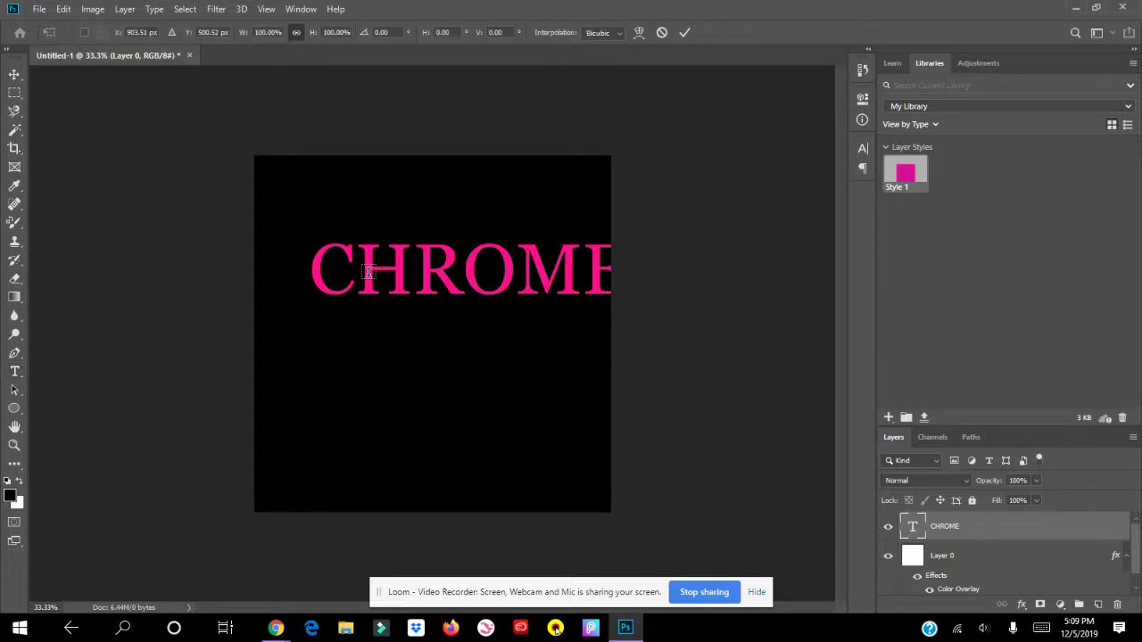
pyautogui.moveTo(364, 271); pyautogui.dragTo(331, 324)
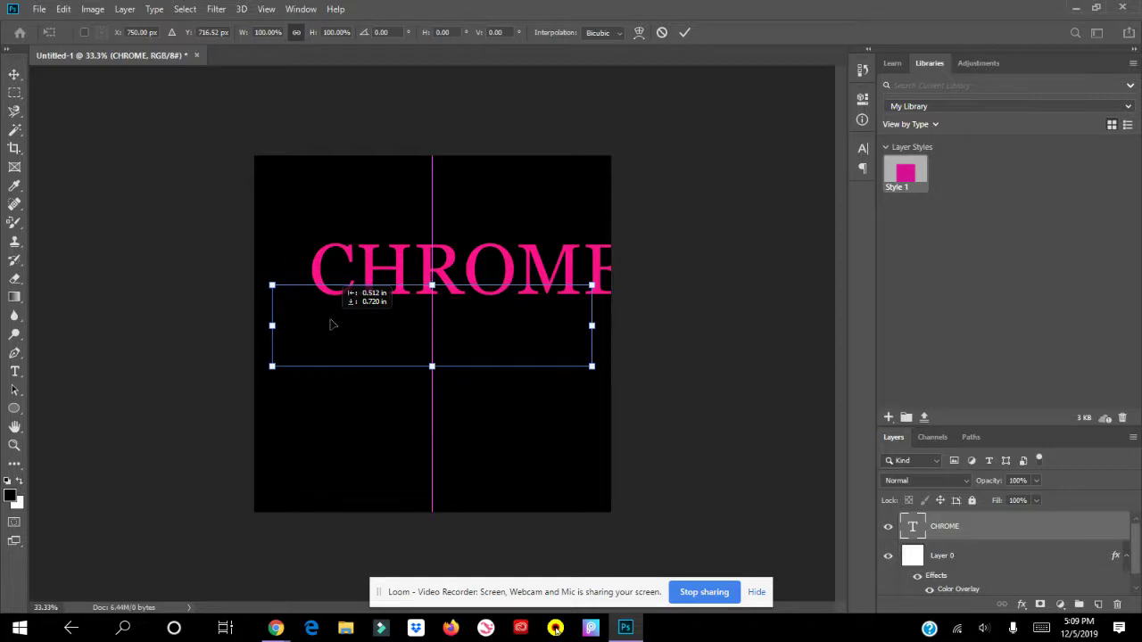
pyautogui.moveTo(331, 324); pyautogui.dragTo(331, 325)
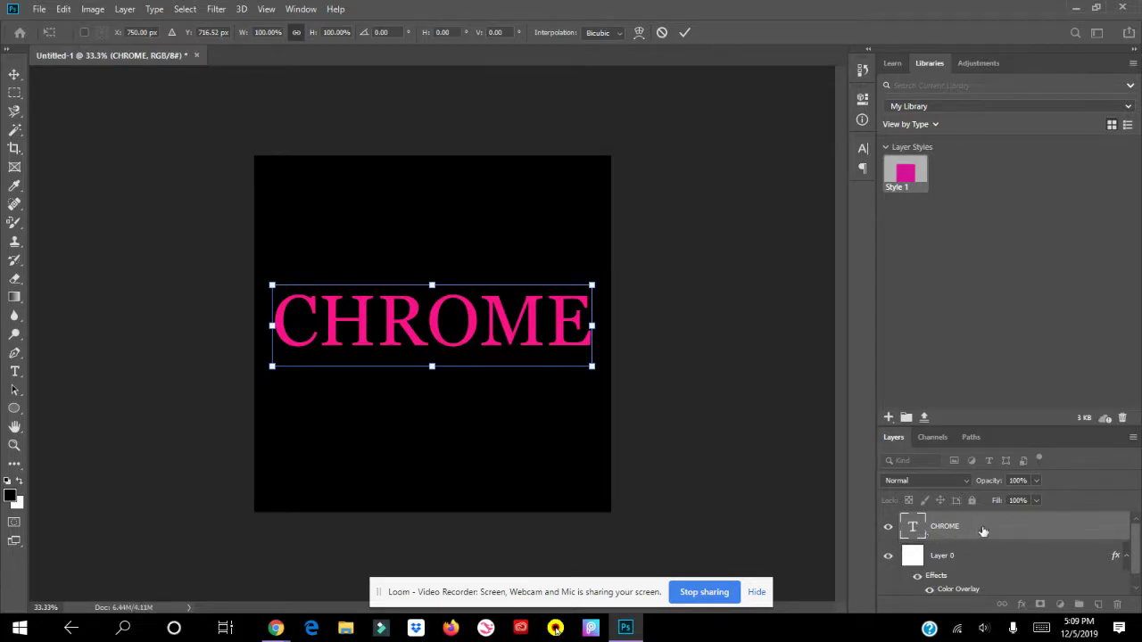
pyautogui.press('Return')
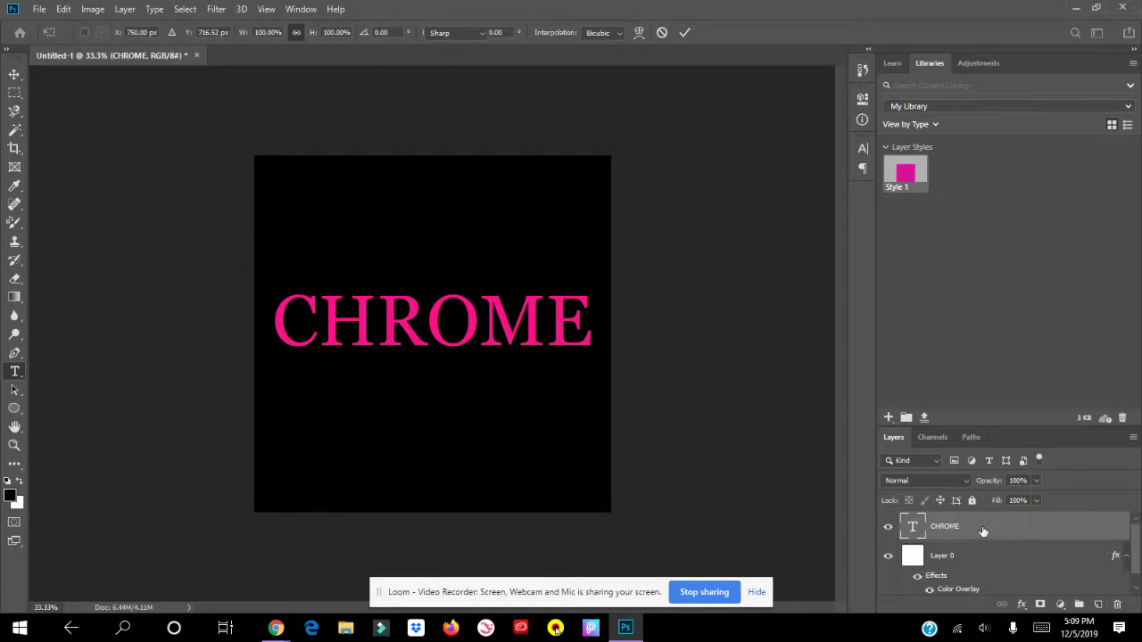
# - Add a Color Overlay effect in mid grey (818181) to the CHROME text layer
pyautogui.doubleClick(982, 532)
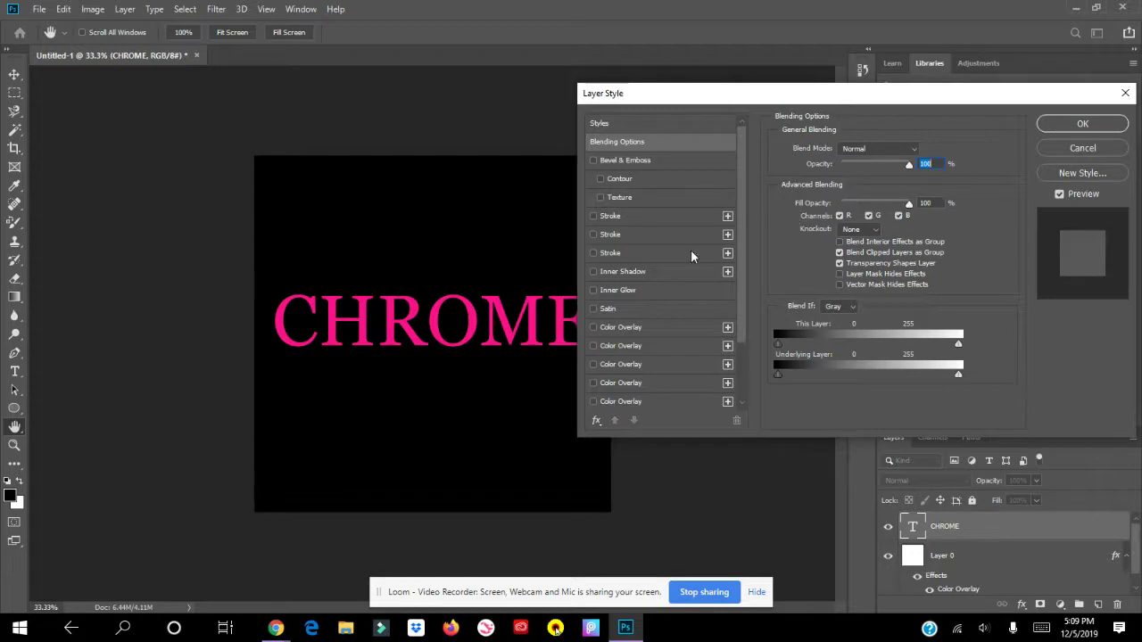
pyautogui.click(592, 327)
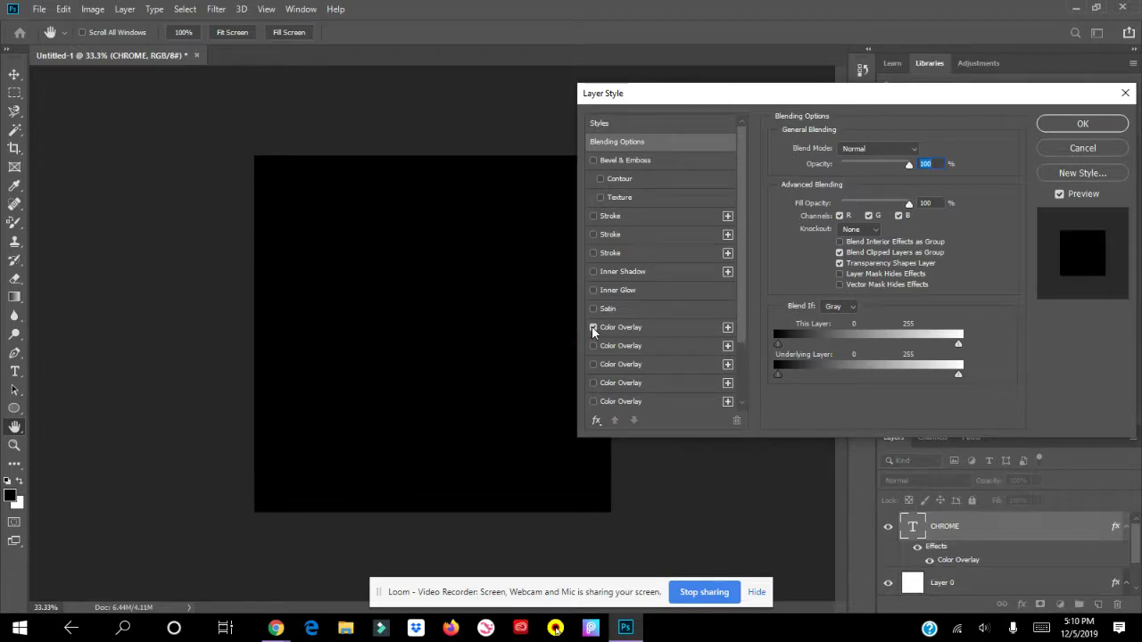
pyautogui.click(727, 328)
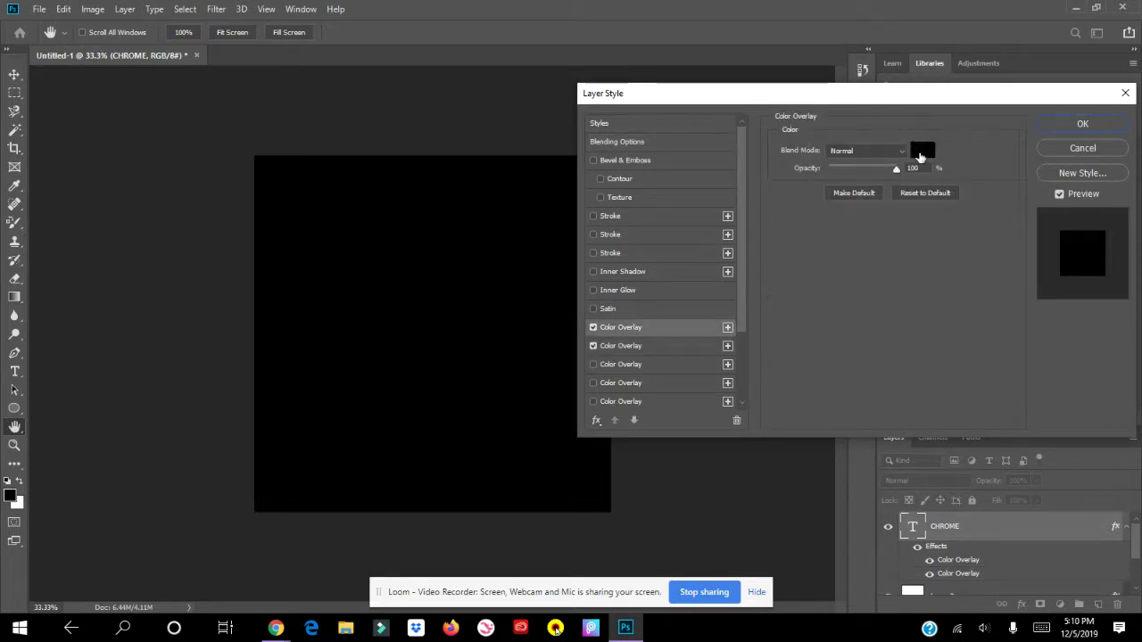
pyautogui.click(923, 153)
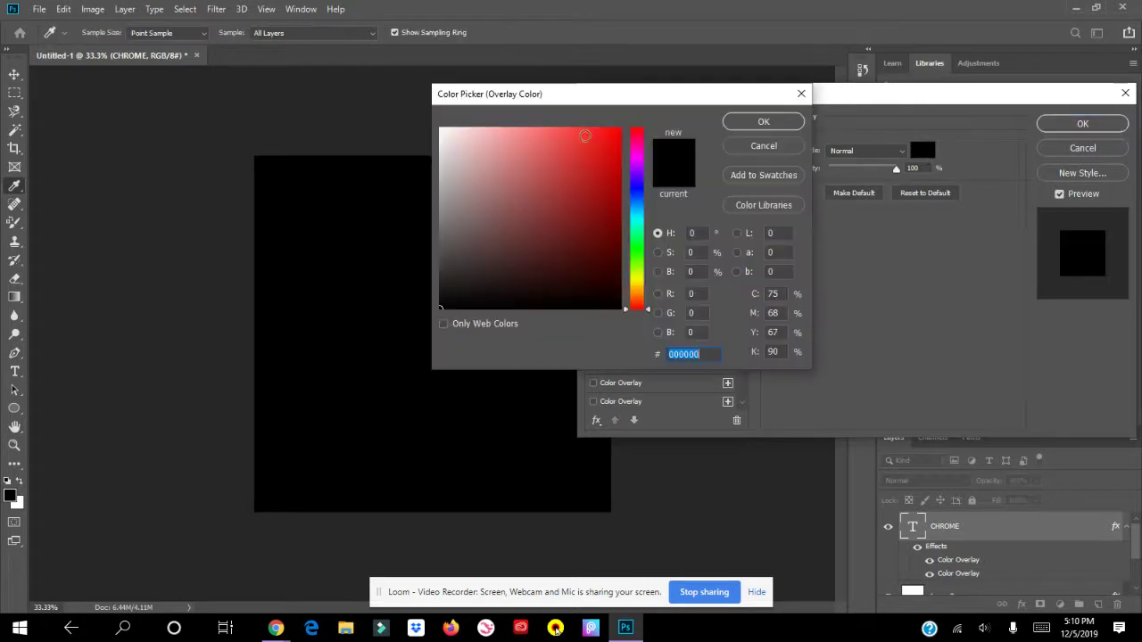
pyautogui.click(443, 171)
pyautogui.moveTo(444, 171); pyautogui.dragTo(438, 216)
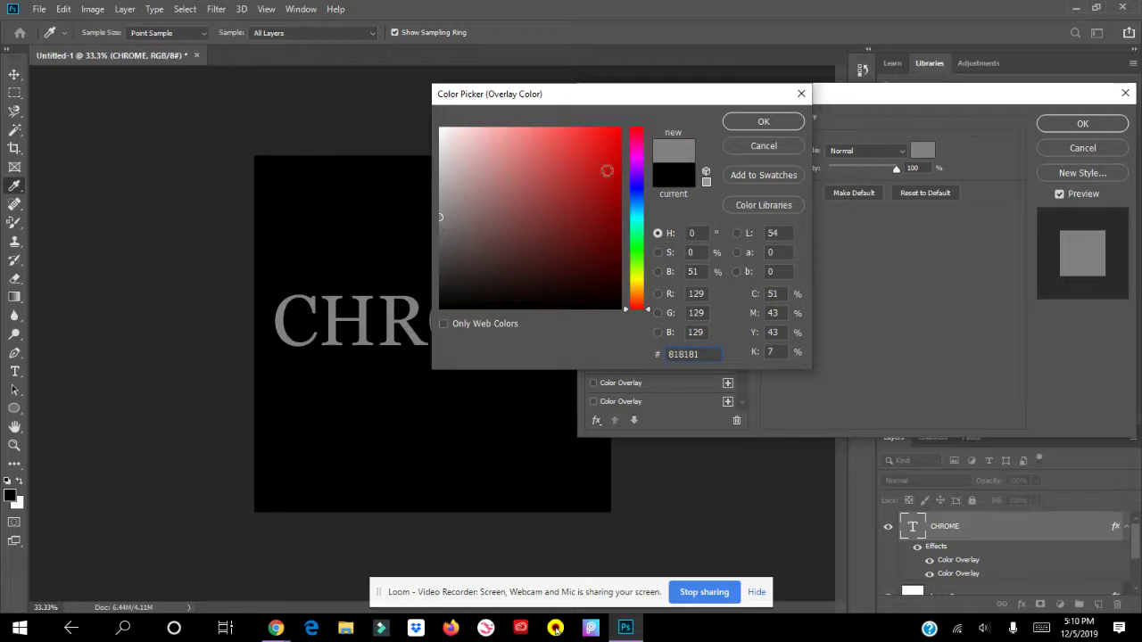
pyautogui.click(746, 126)
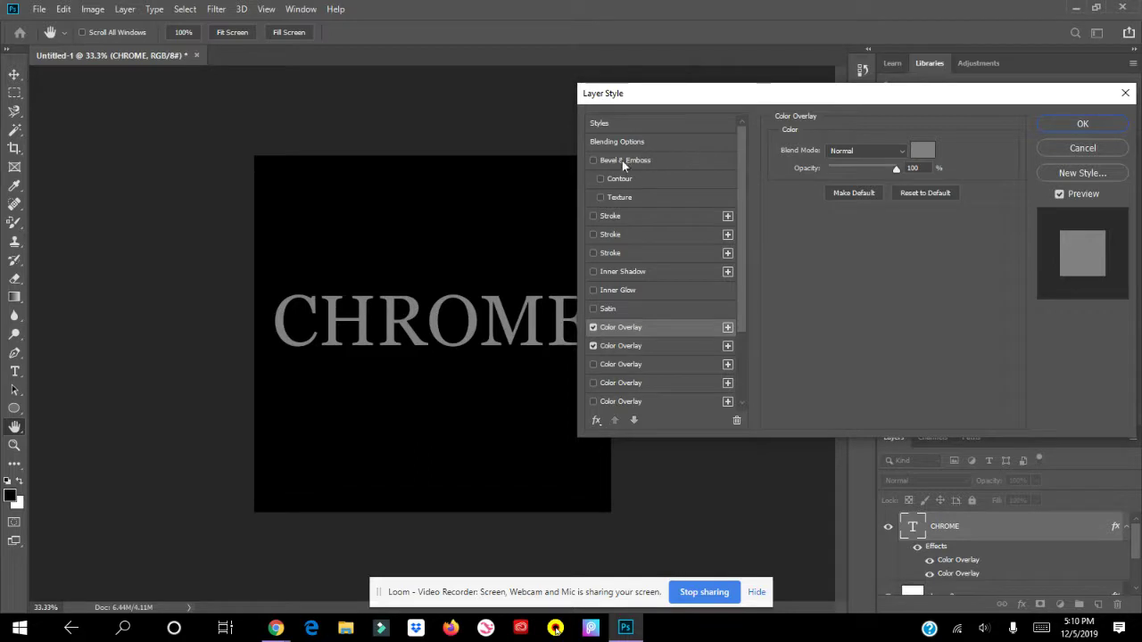
# - Enable the Bevel & Emboss effect with its Contour option on the CHROME text layer and show the bevel settings
pyautogui.click(593, 160)
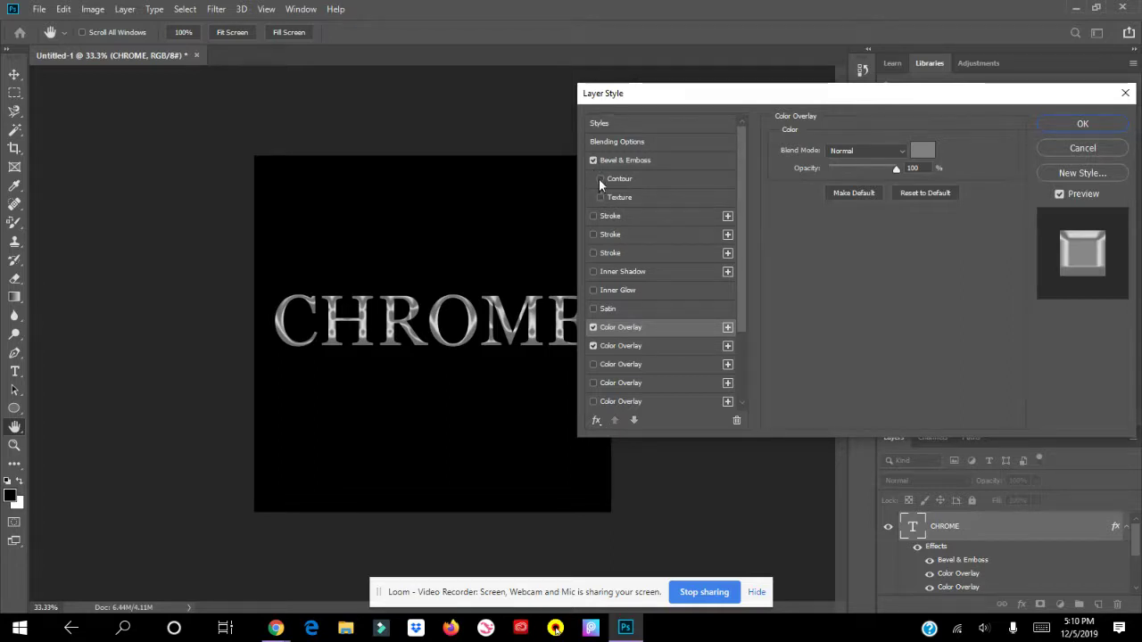
pyautogui.click(599, 179)
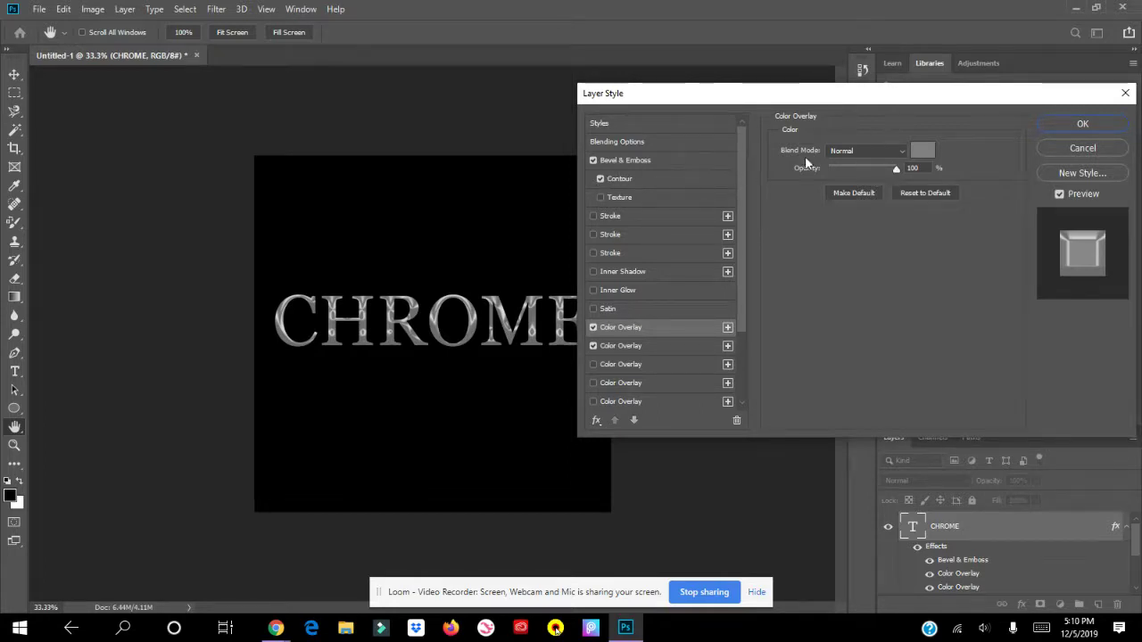
pyautogui.click(635, 158)
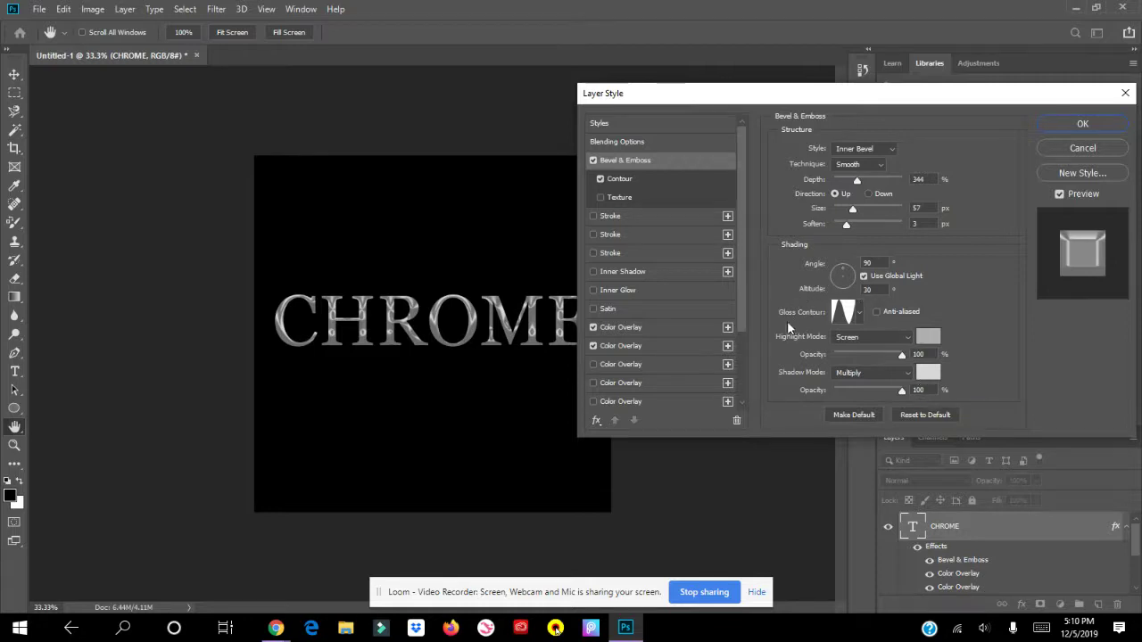
# - Compare the gloss contour presets for the bevel on the CHROME text and choose Ring - Double
pyautogui.click(860, 316)
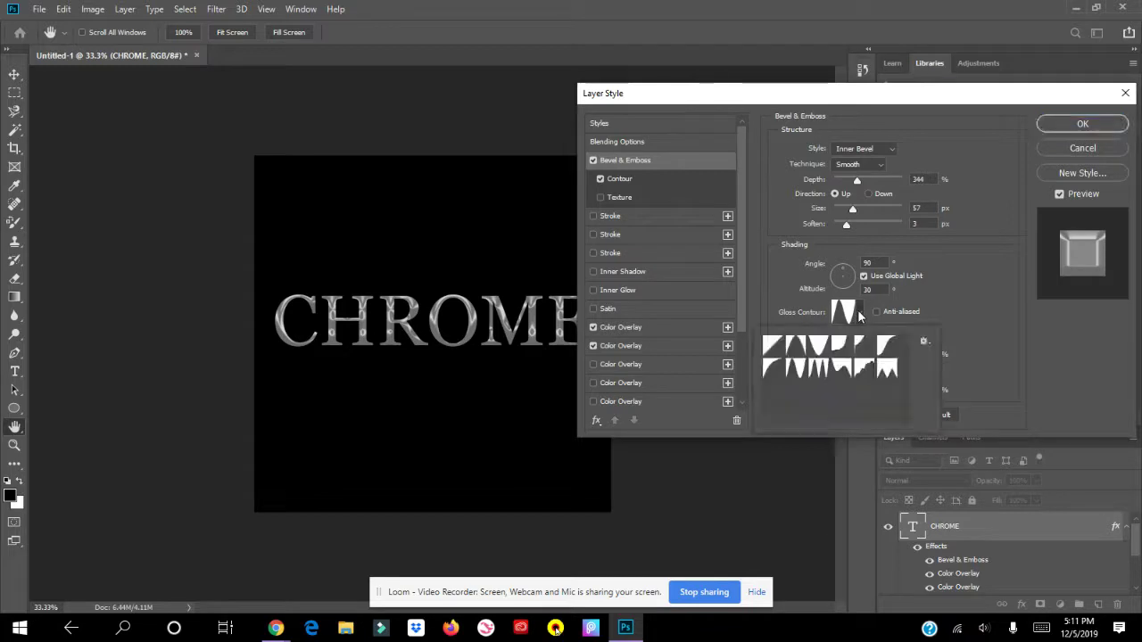
pyautogui.click(771, 347)
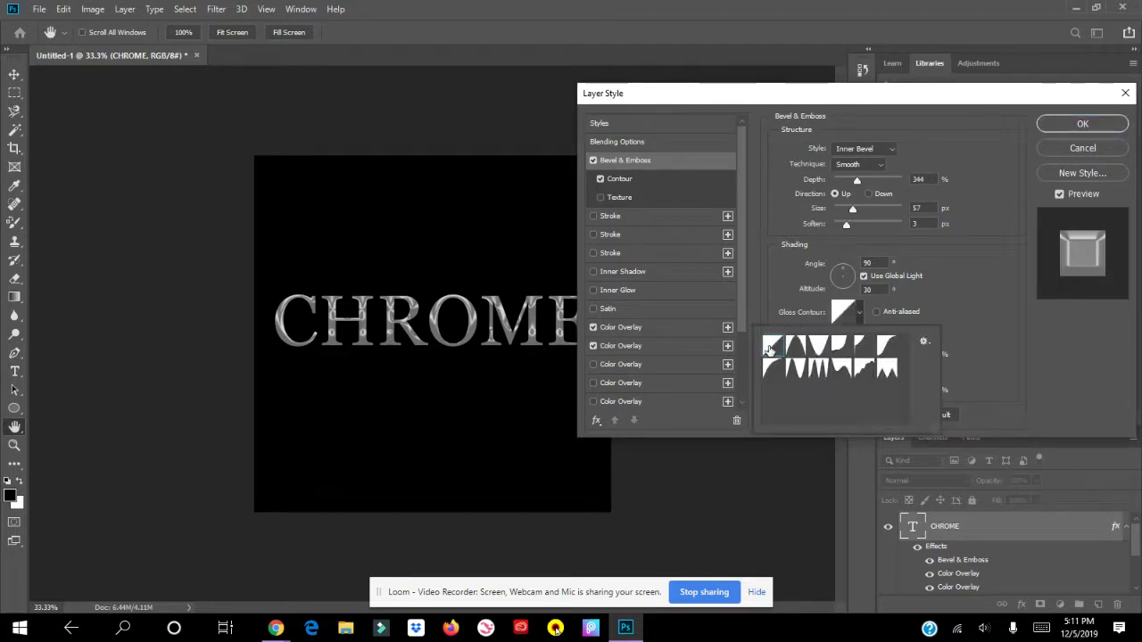
pyautogui.click(795, 349)
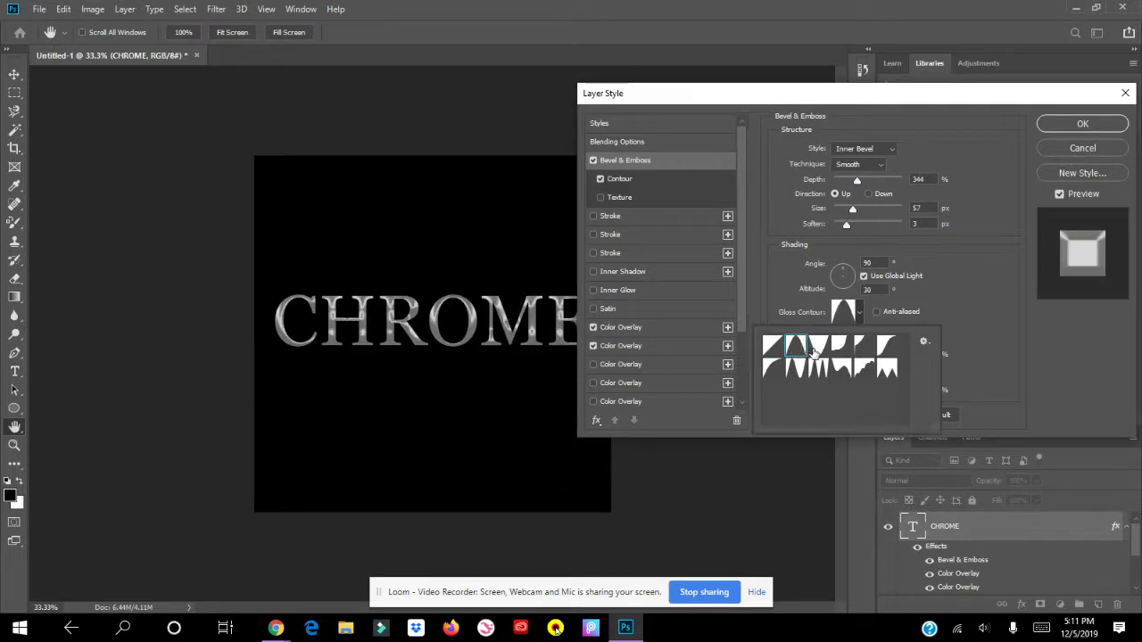
pyautogui.click(815, 348)
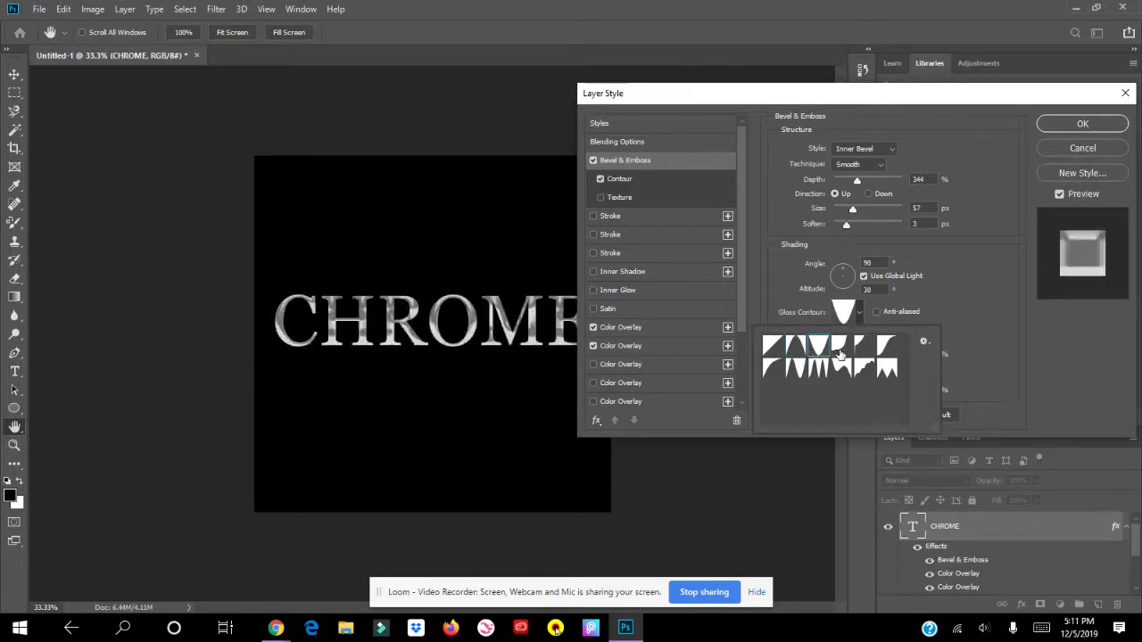
pyautogui.click(838, 350)
pyautogui.click(862, 350)
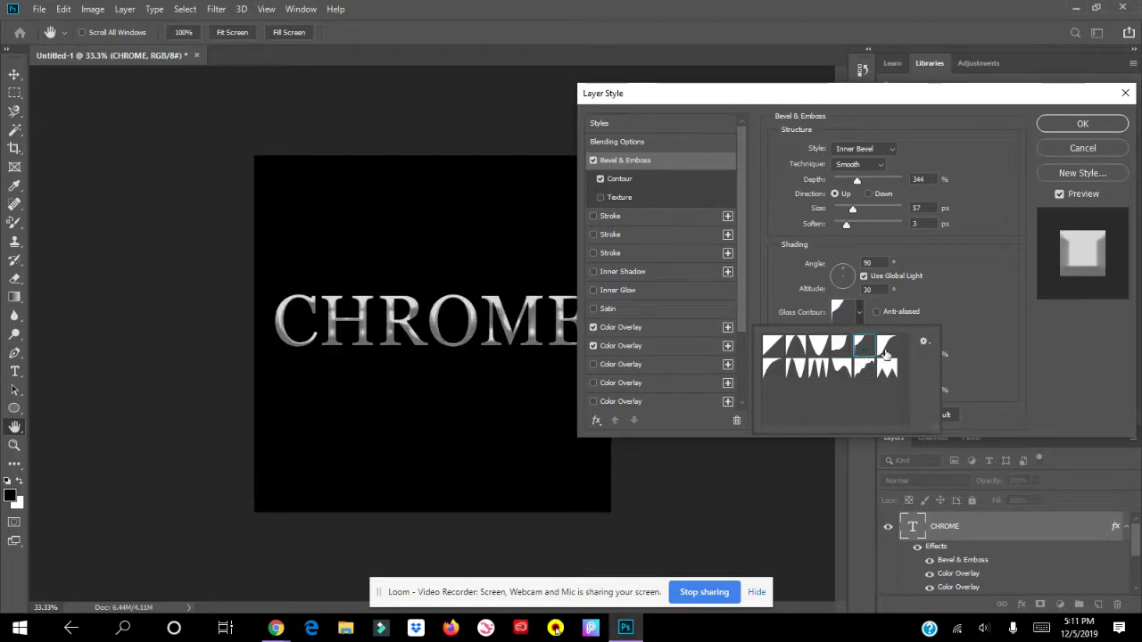
pyautogui.click(887, 350)
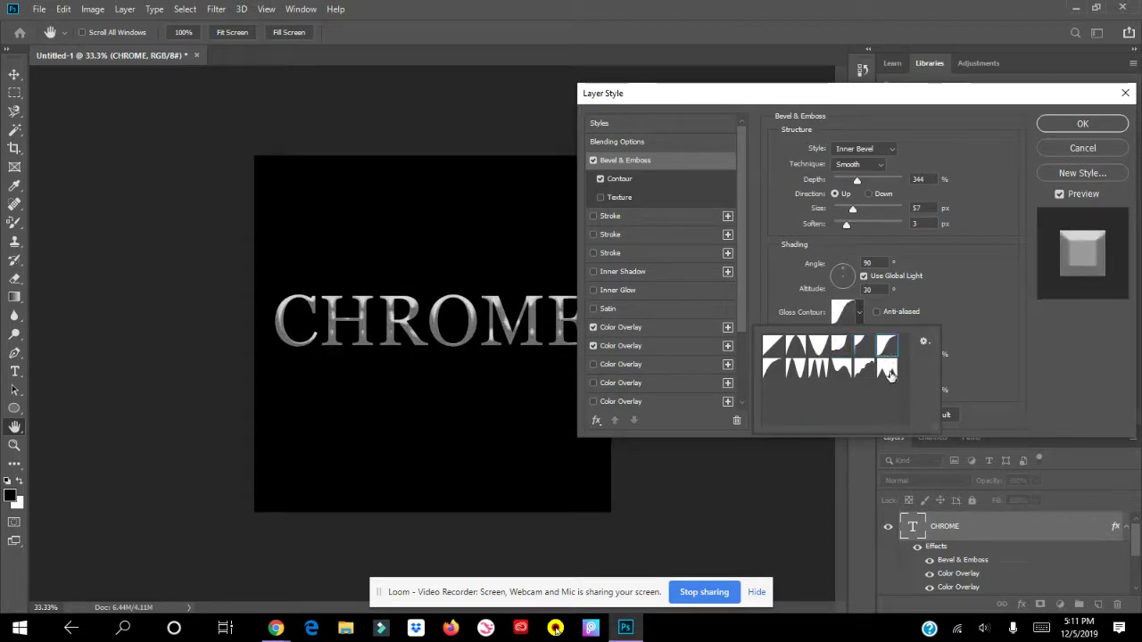
pyautogui.click(887, 369)
pyautogui.click(862, 375)
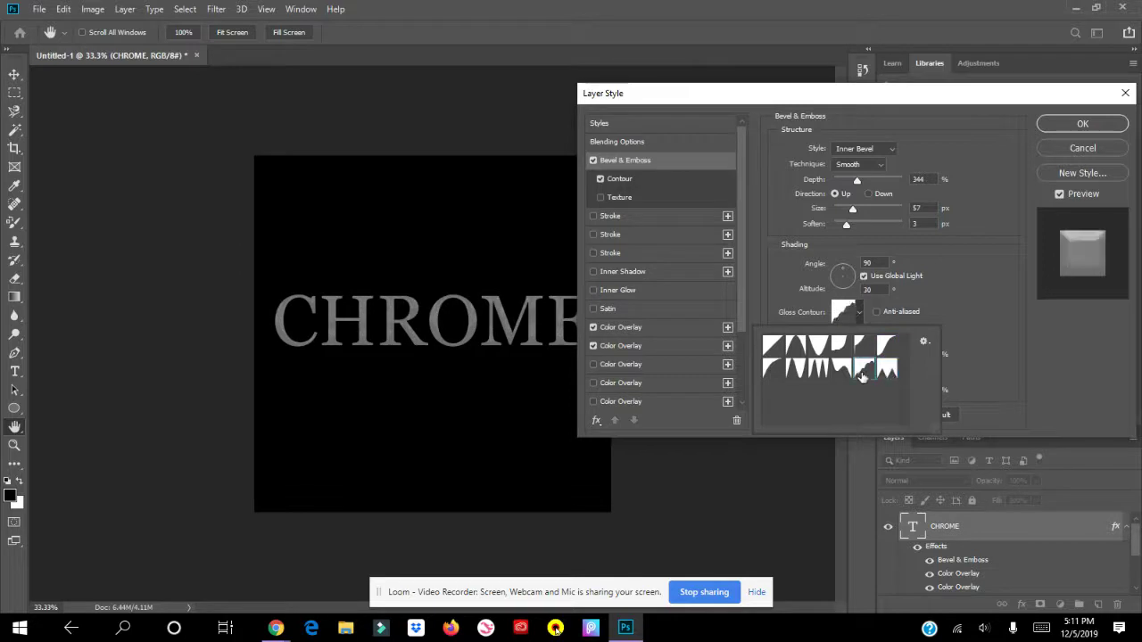
pyautogui.click(839, 373)
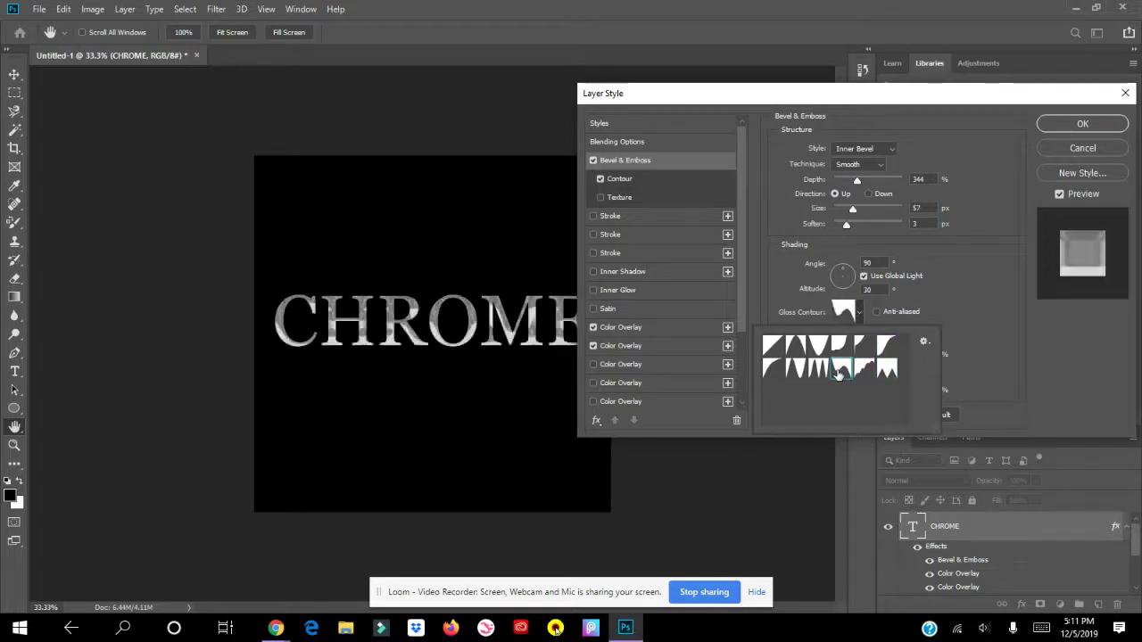
pyautogui.click(818, 369)
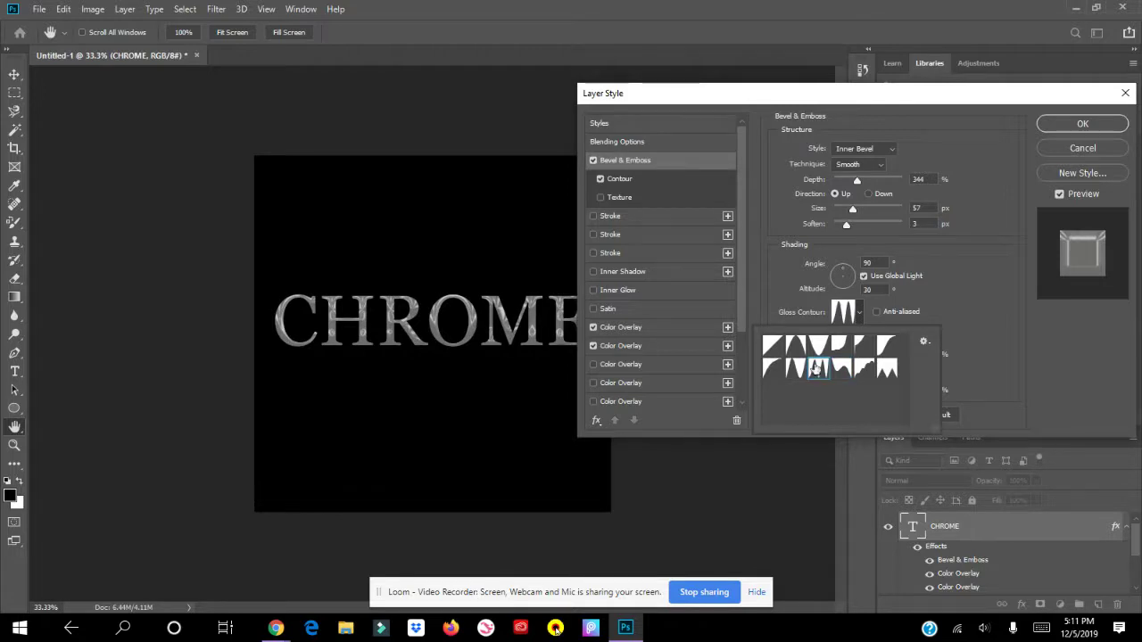
pyautogui.click(795, 370)
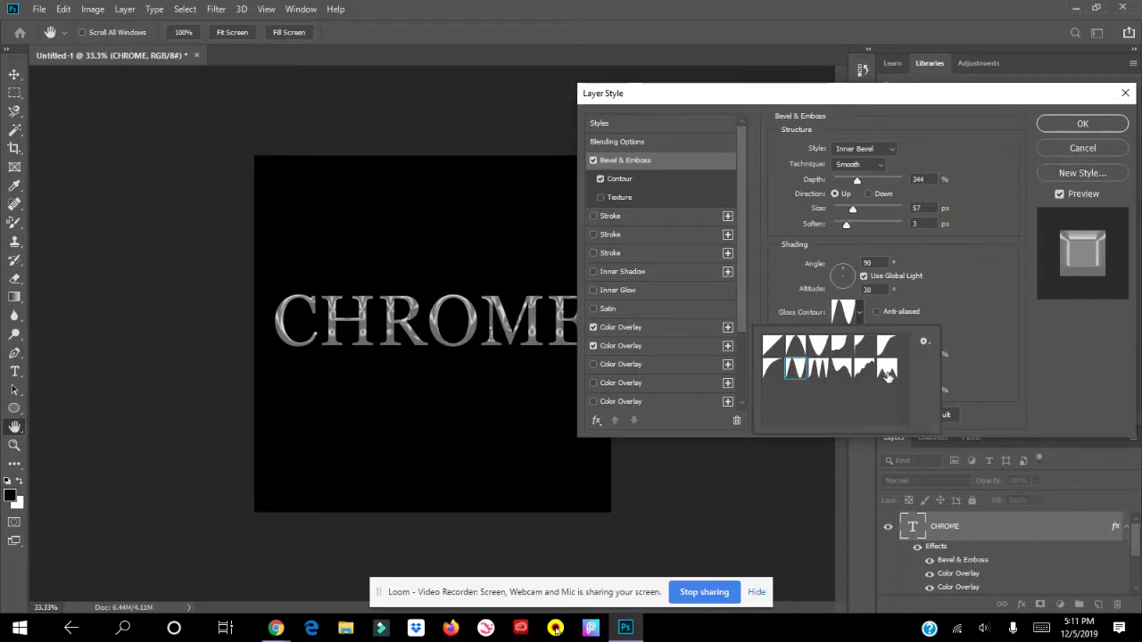
pyautogui.click(820, 371)
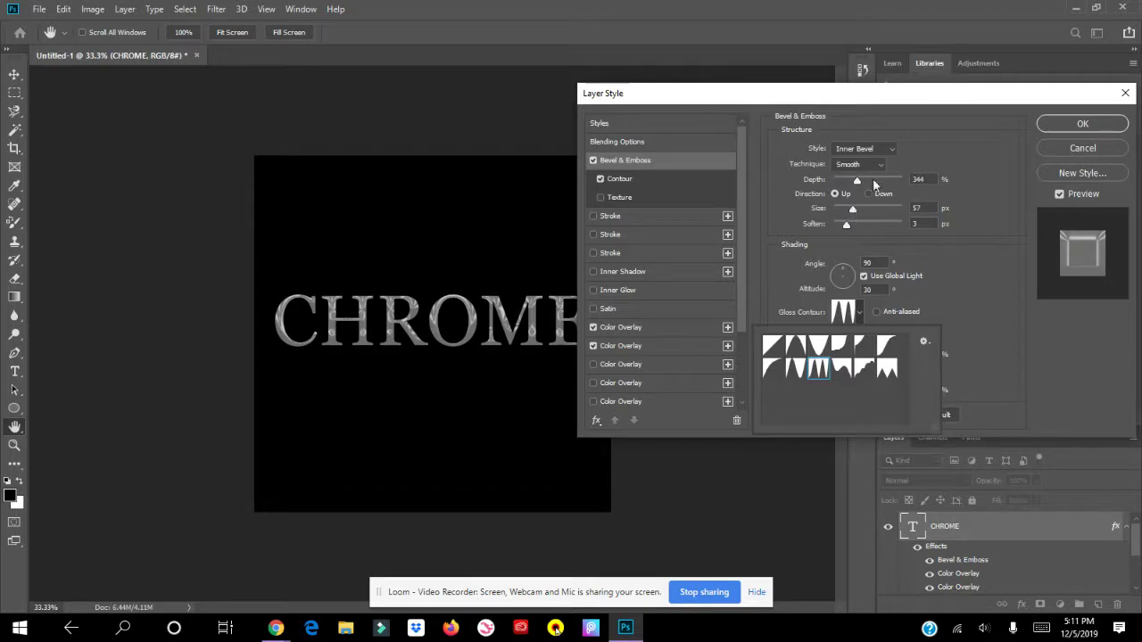
pyautogui.click(890, 148)
# - Try the Outer Bevel style, switch back to Inner Bevel, and reduce the bevel size to 27 px
pyautogui.click(889, 148)
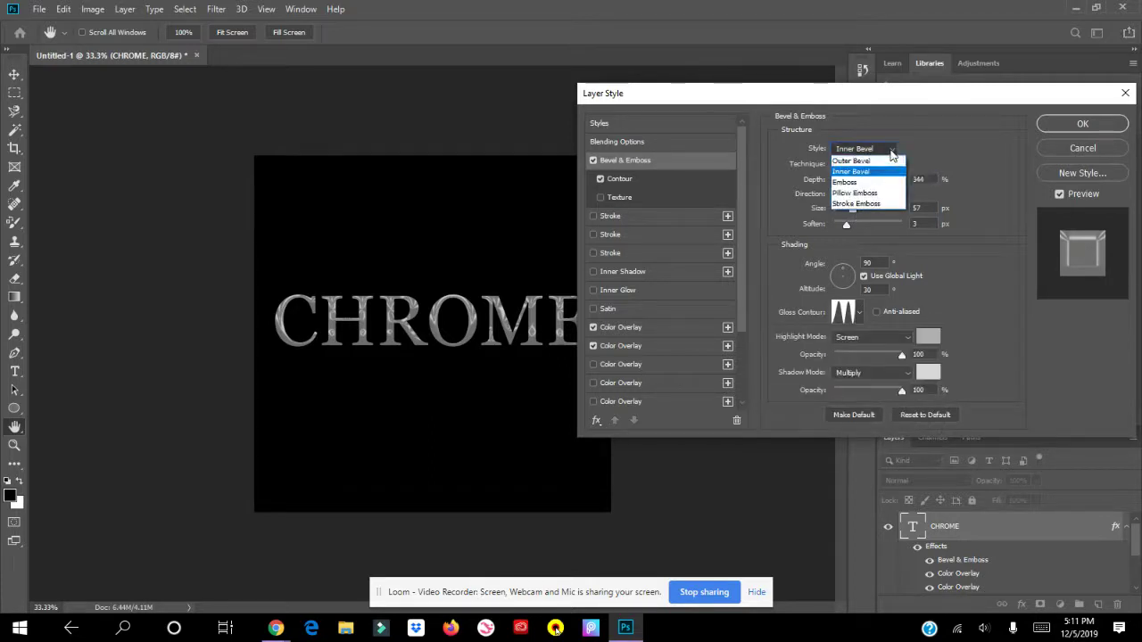
pyautogui.click(879, 161)
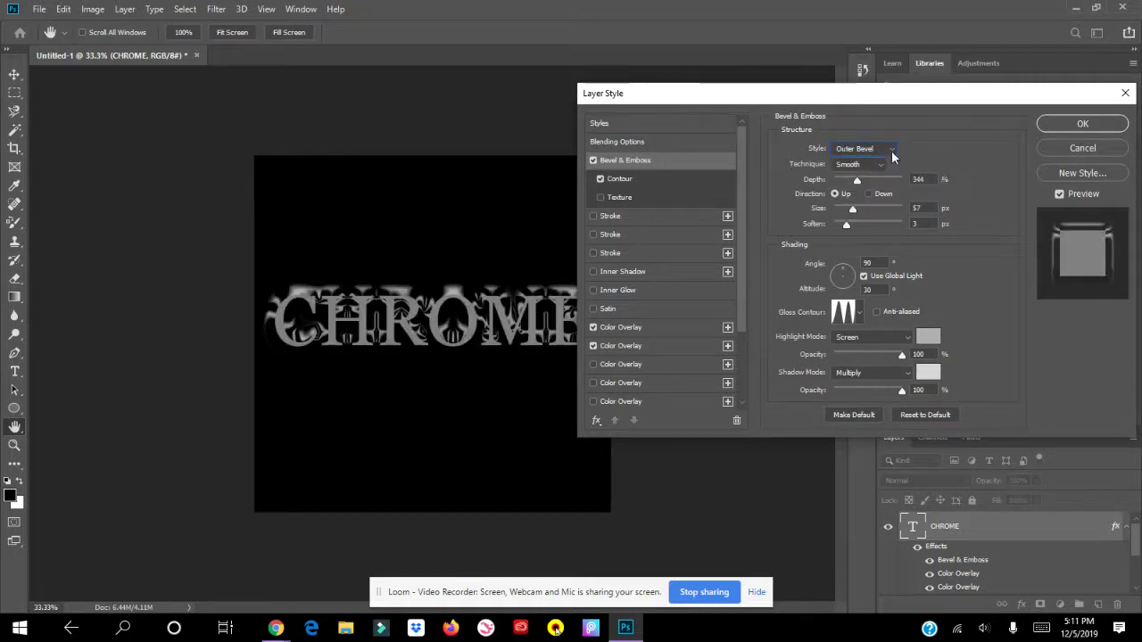
pyautogui.click(892, 153)
pyautogui.click(879, 172)
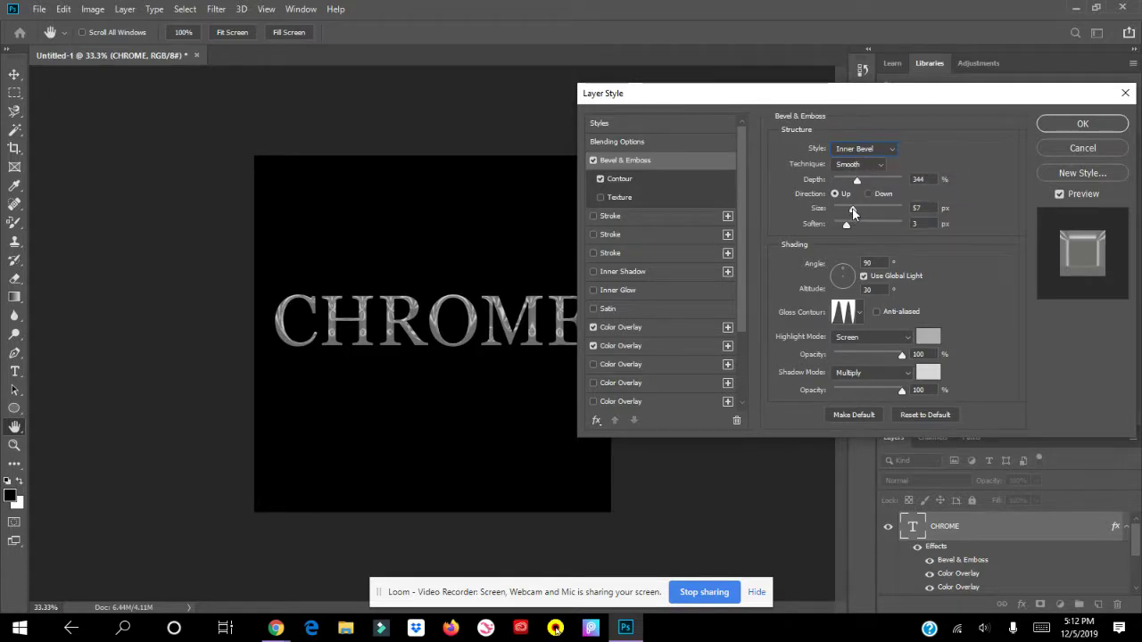
pyautogui.moveTo(853, 212)
pyautogui.mouseDown()
pyautogui.moveTo(876, 209)
pyautogui.moveTo(840, 216)
pyautogui.moveTo(885, 210)
pyautogui.moveTo(846, 214)
pyautogui.mouseUp()
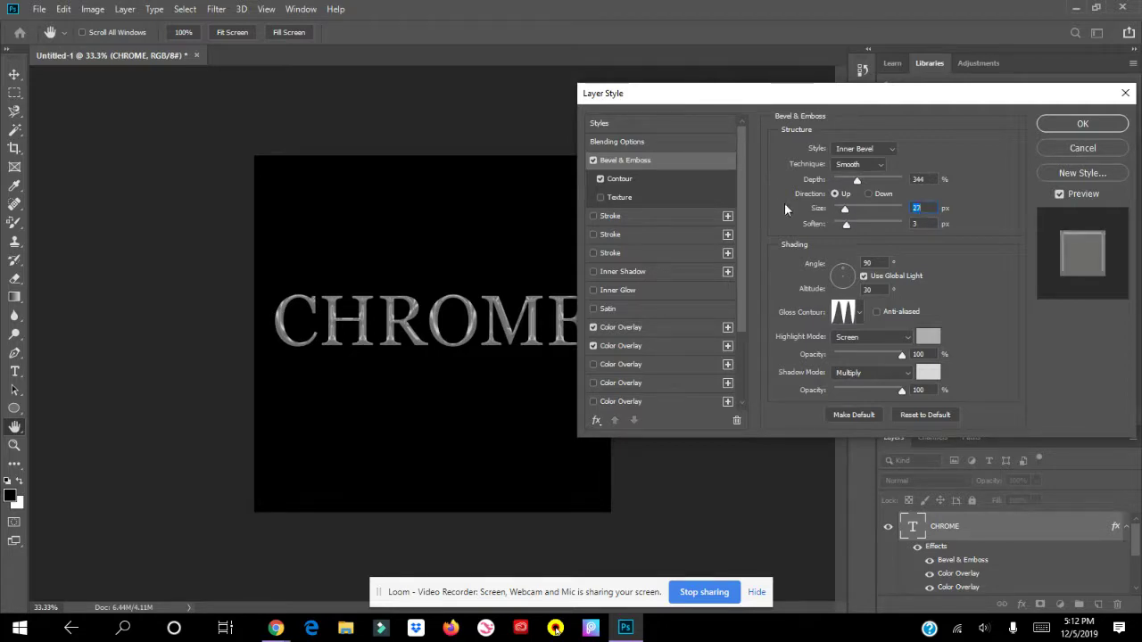
# - Compare the presets for the bevel's Contour element, choose the inverted cone shape, and set its range to 100%
pyautogui.click(643, 178)
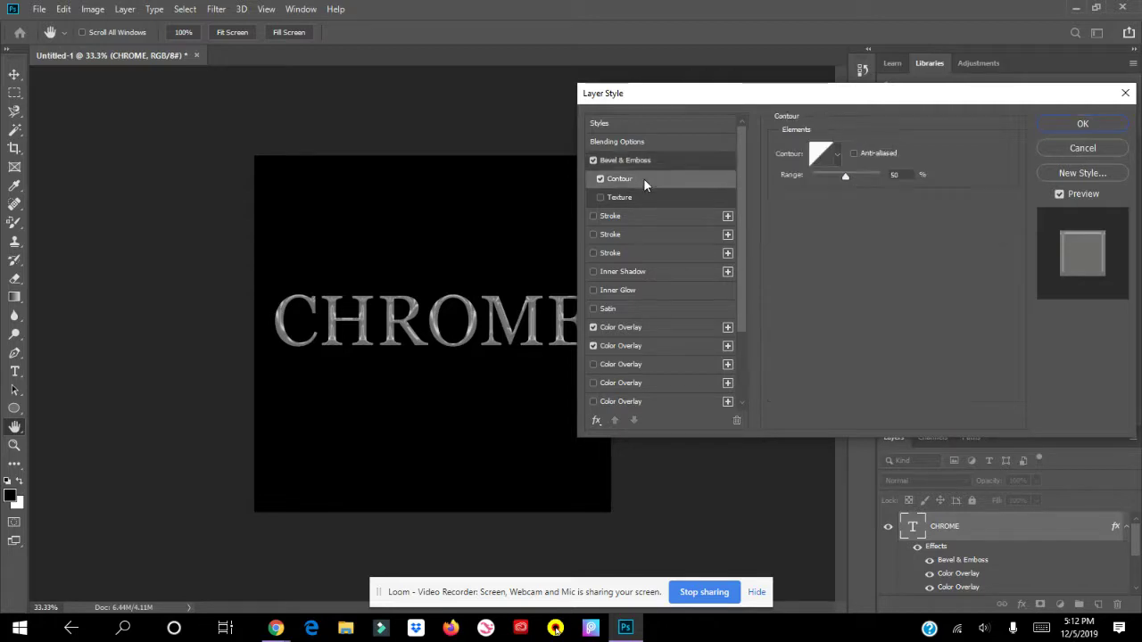
pyautogui.click(837, 156)
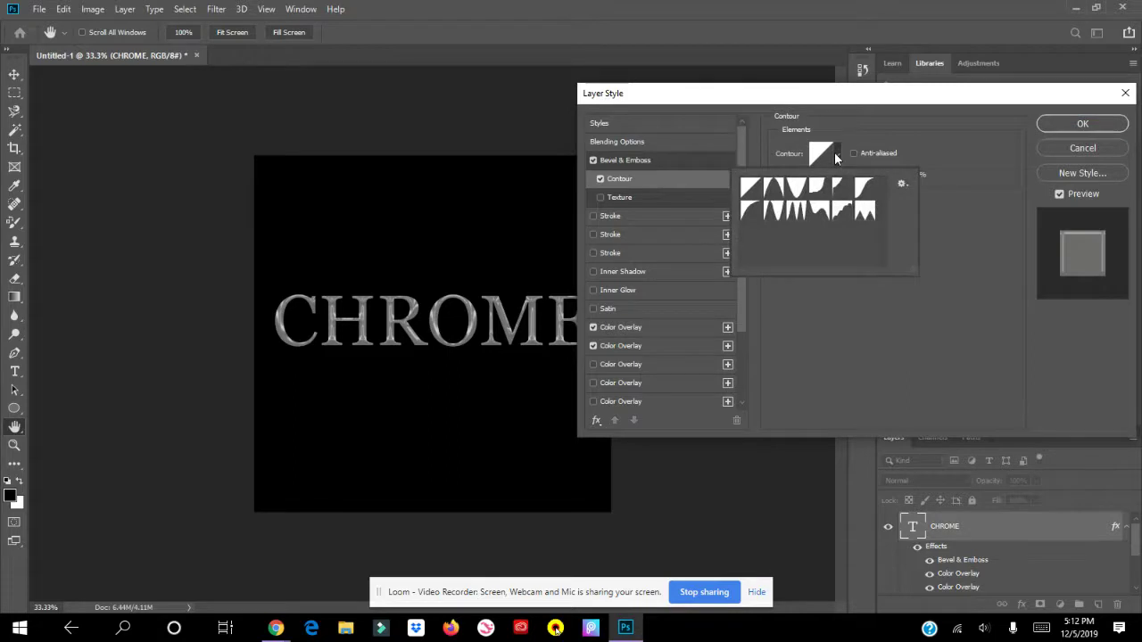
pyautogui.click(798, 212)
pyautogui.click(774, 214)
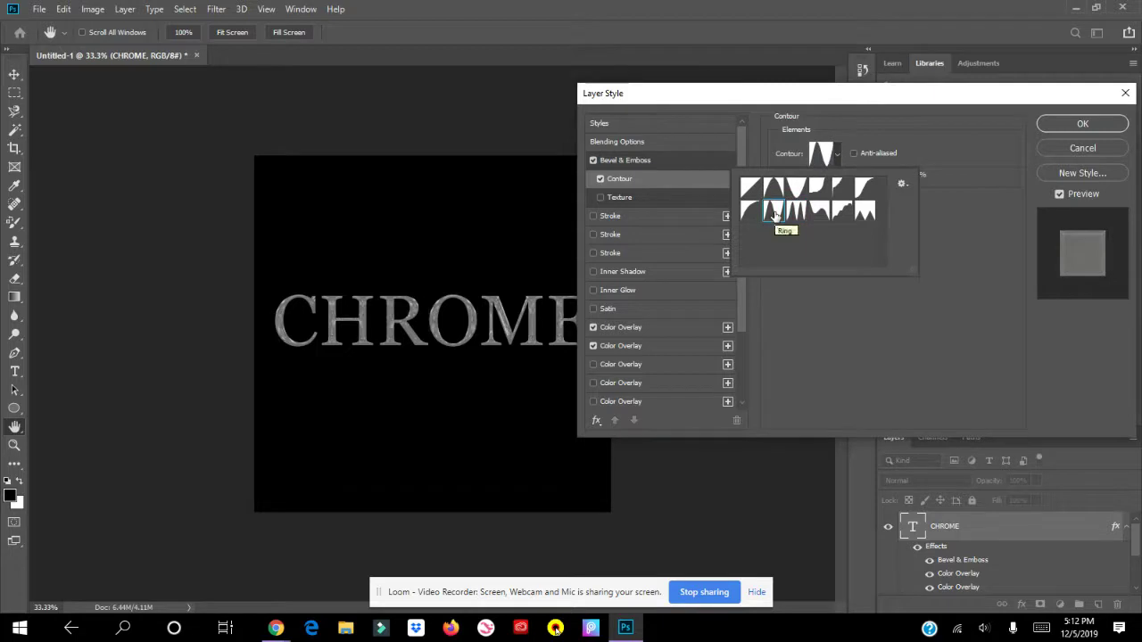
pyautogui.click(820, 213)
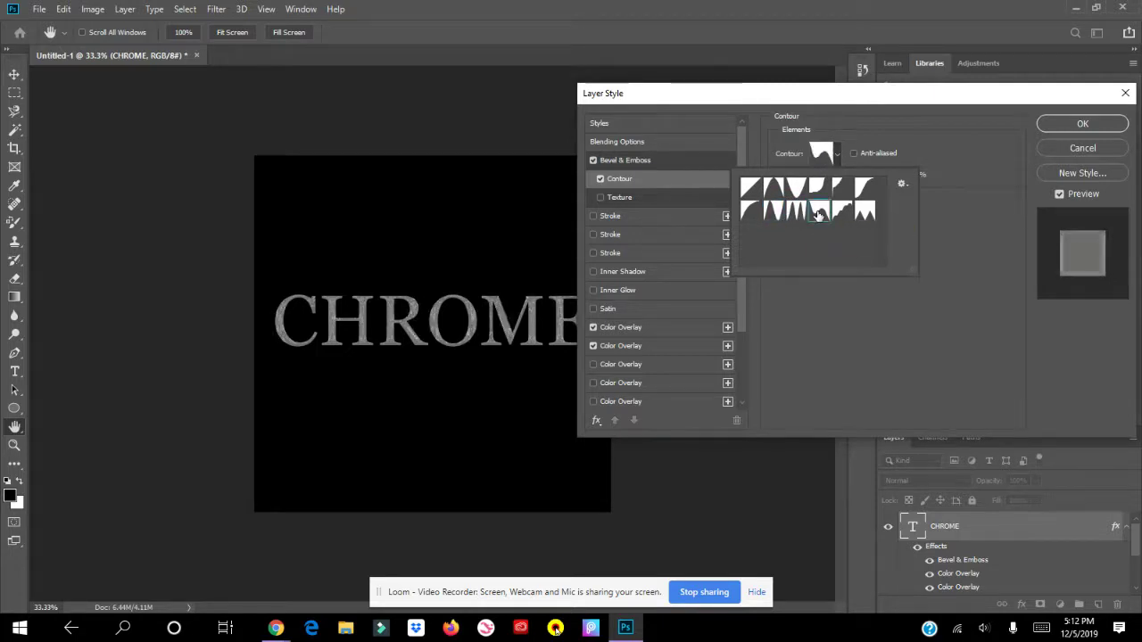
pyautogui.click(842, 212)
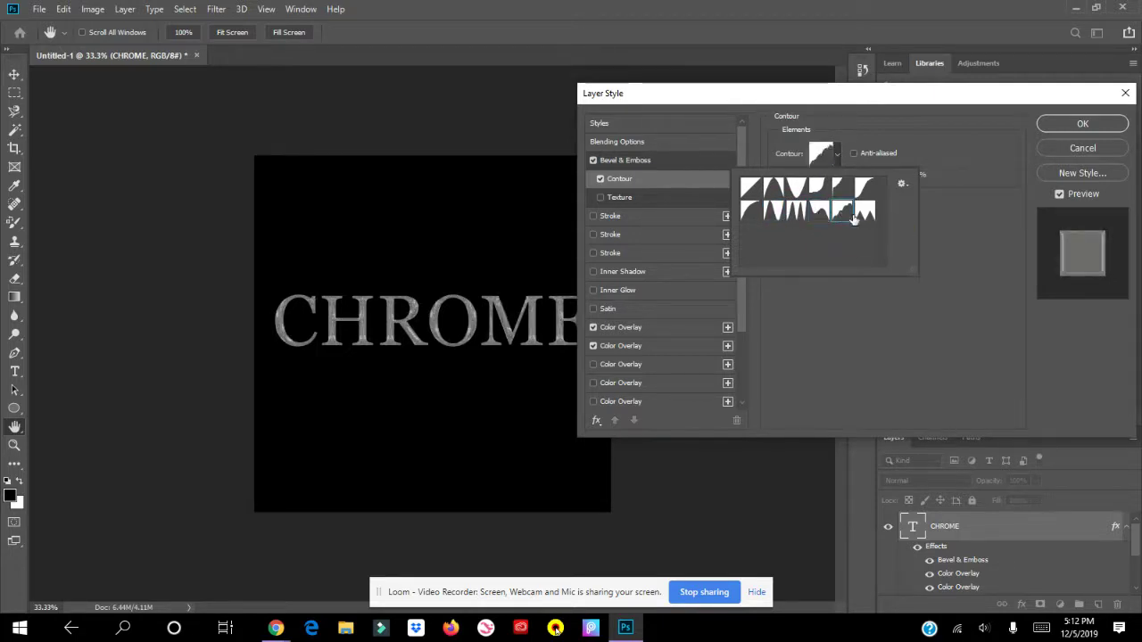
pyautogui.click(864, 214)
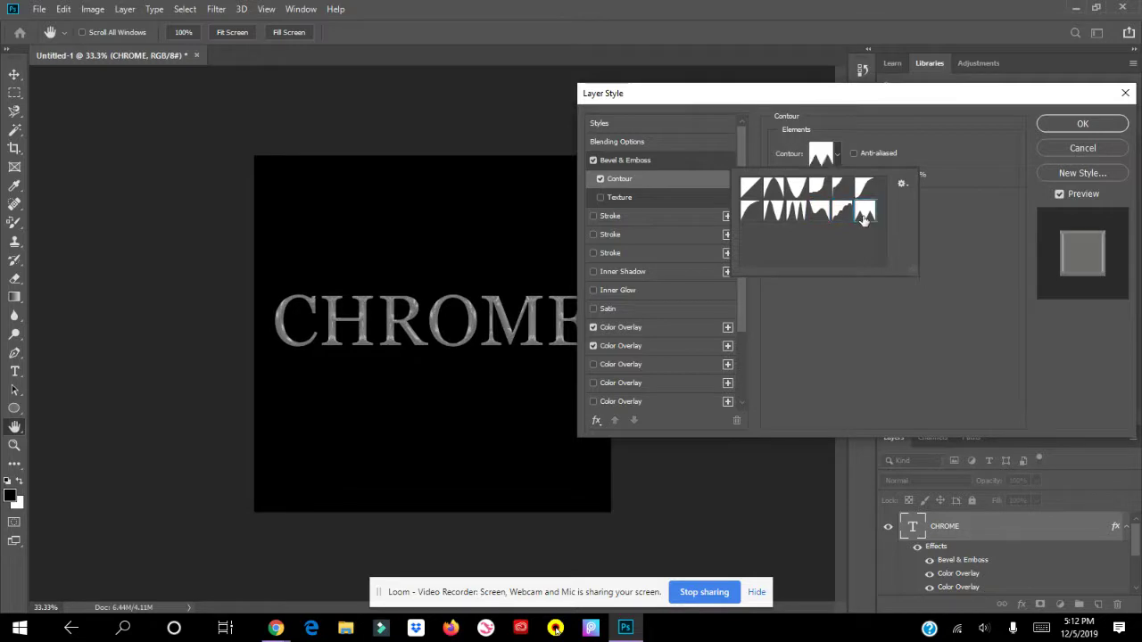
pyautogui.click(797, 189)
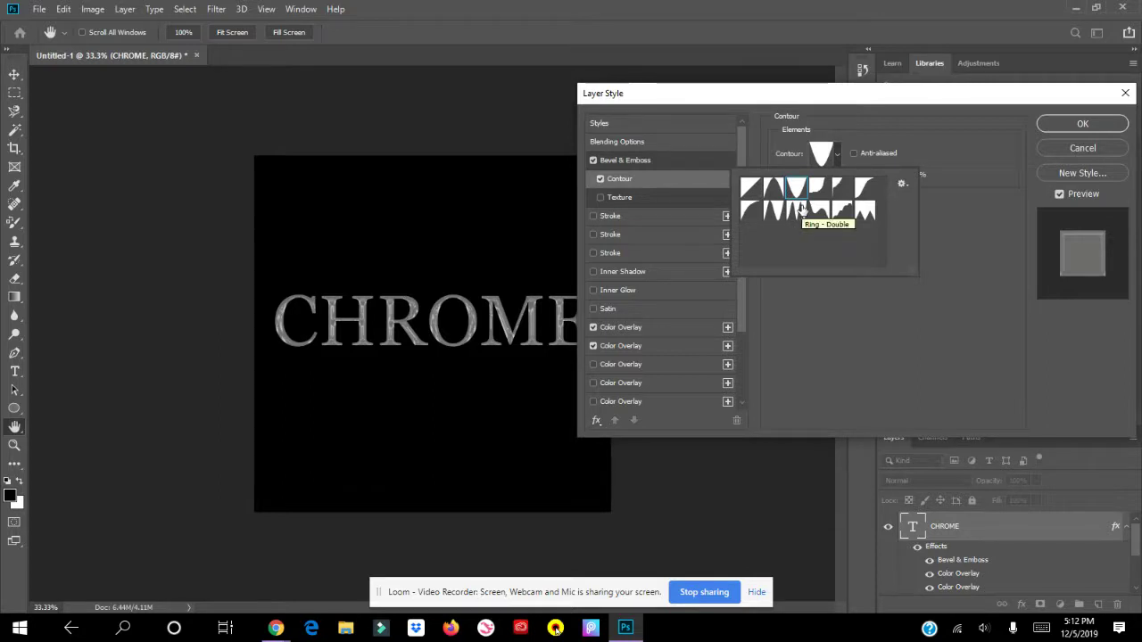
pyautogui.click(985, 226)
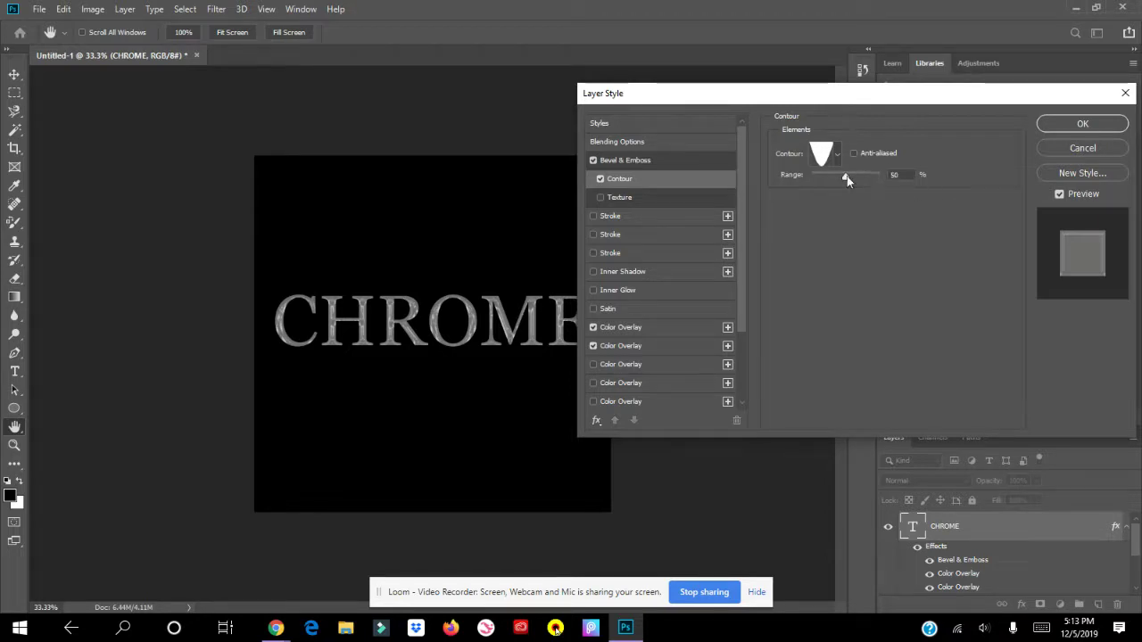
pyautogui.moveTo(847, 175); pyautogui.dragTo(892, 174)
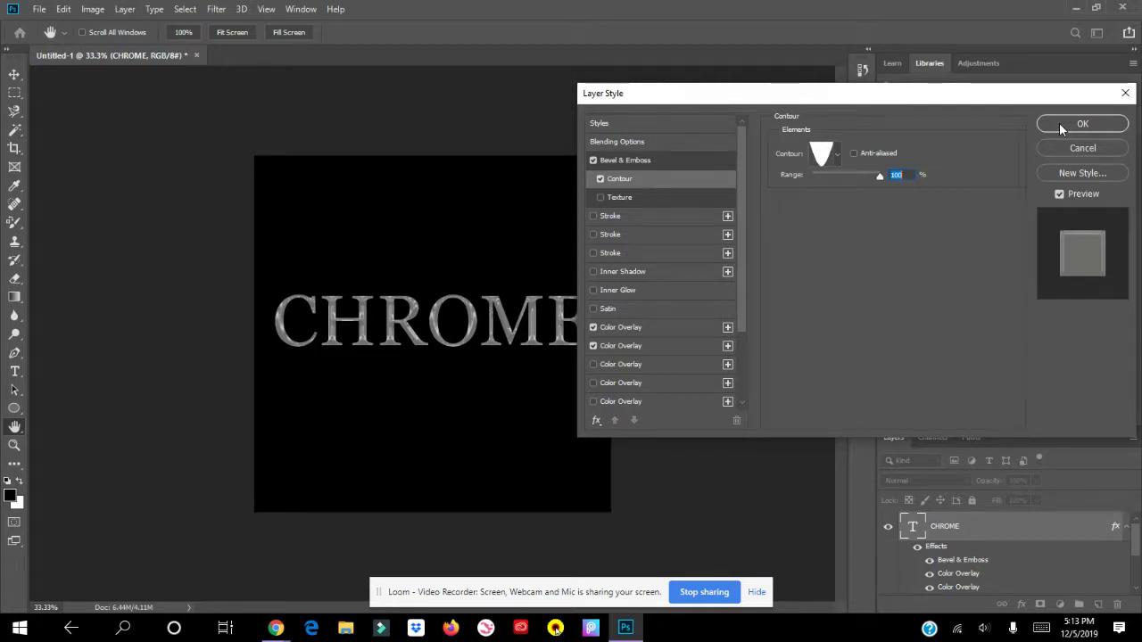
# - Set the bevel's soften to 0 px and size to 24 px, and apply the layer style to the CHROME text
pyautogui.click(648, 160)
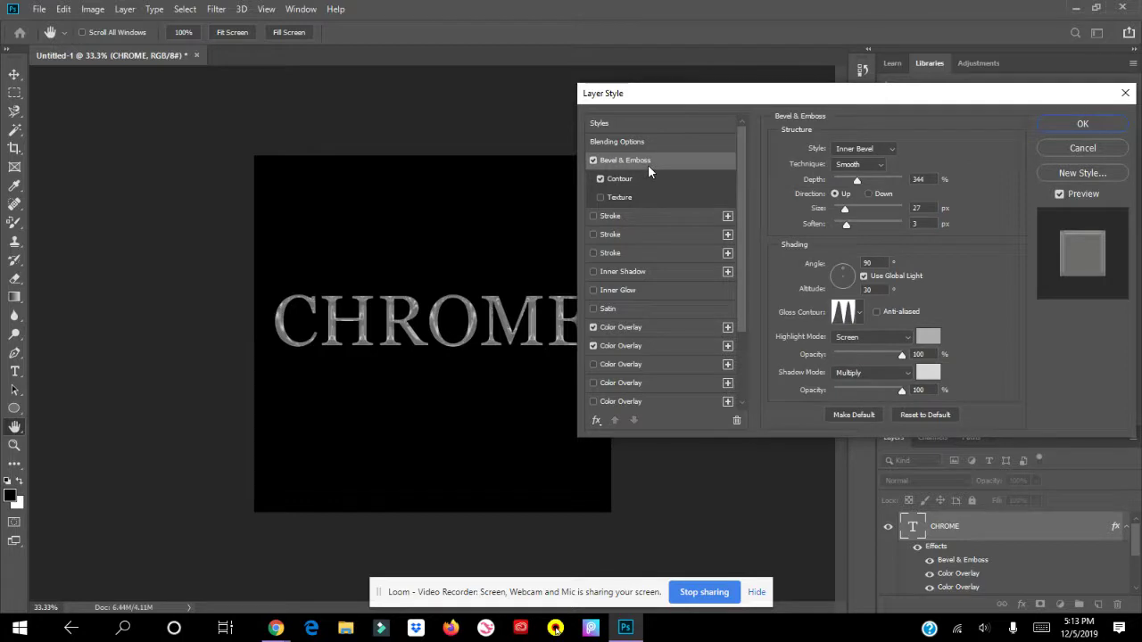
pyautogui.click(644, 178)
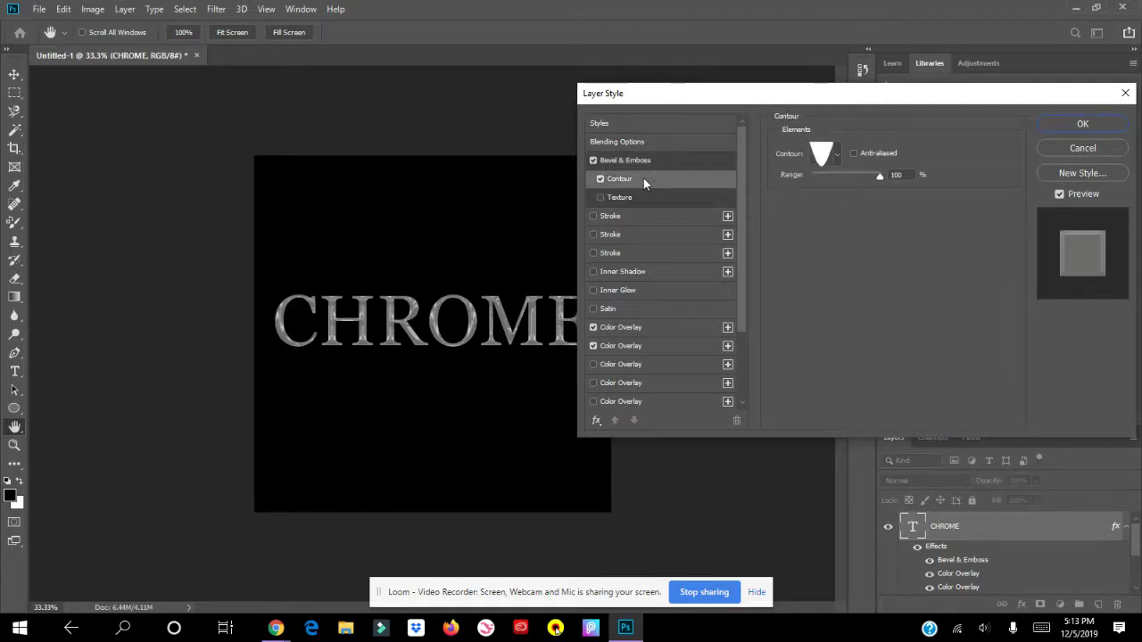
pyautogui.click(643, 160)
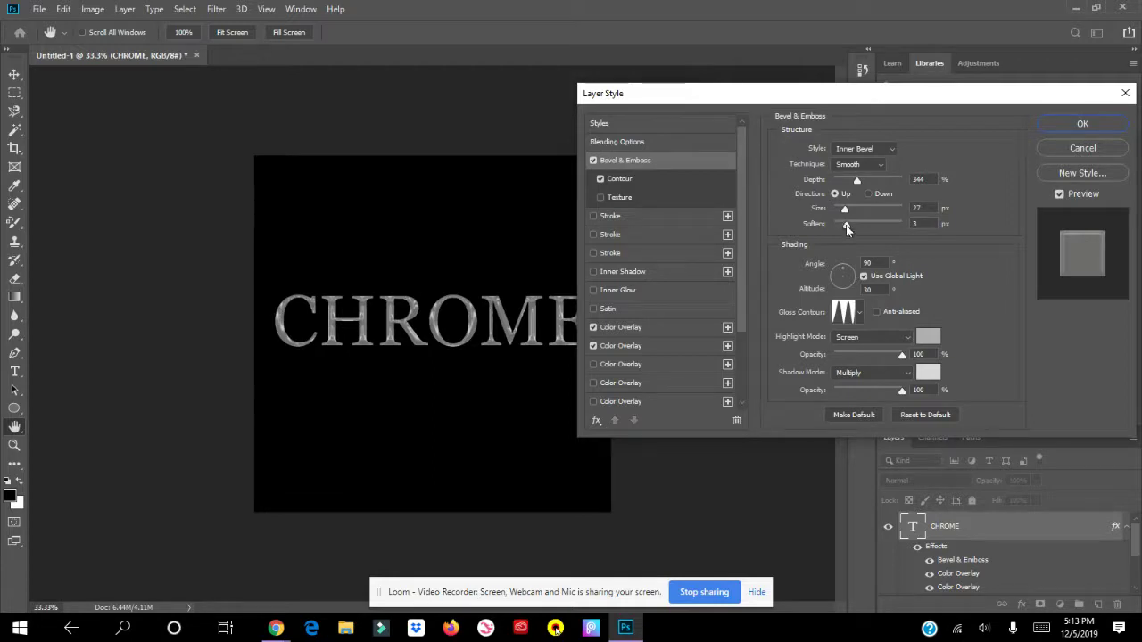
pyautogui.moveTo(846, 225); pyautogui.dragTo(814, 230)
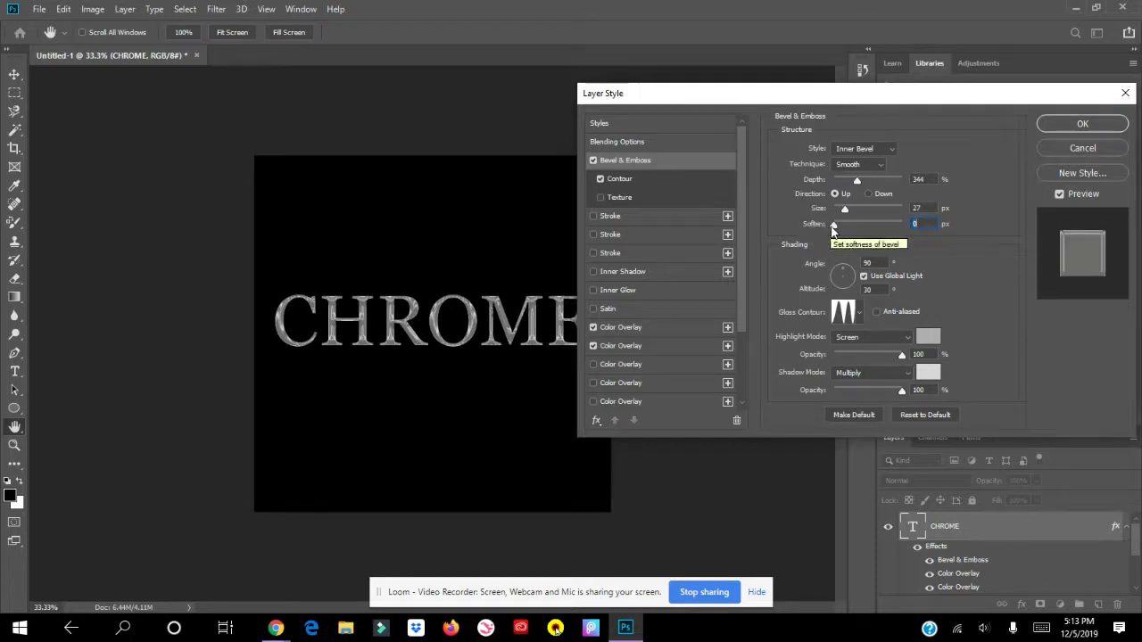
pyautogui.moveTo(850, 227); pyautogui.dragTo(825, 225)
pyautogui.moveTo(847, 214)
pyautogui.mouseDown()
pyautogui.moveTo(861, 214)
pyautogui.moveTo(846, 212)
pyautogui.mouseUp()
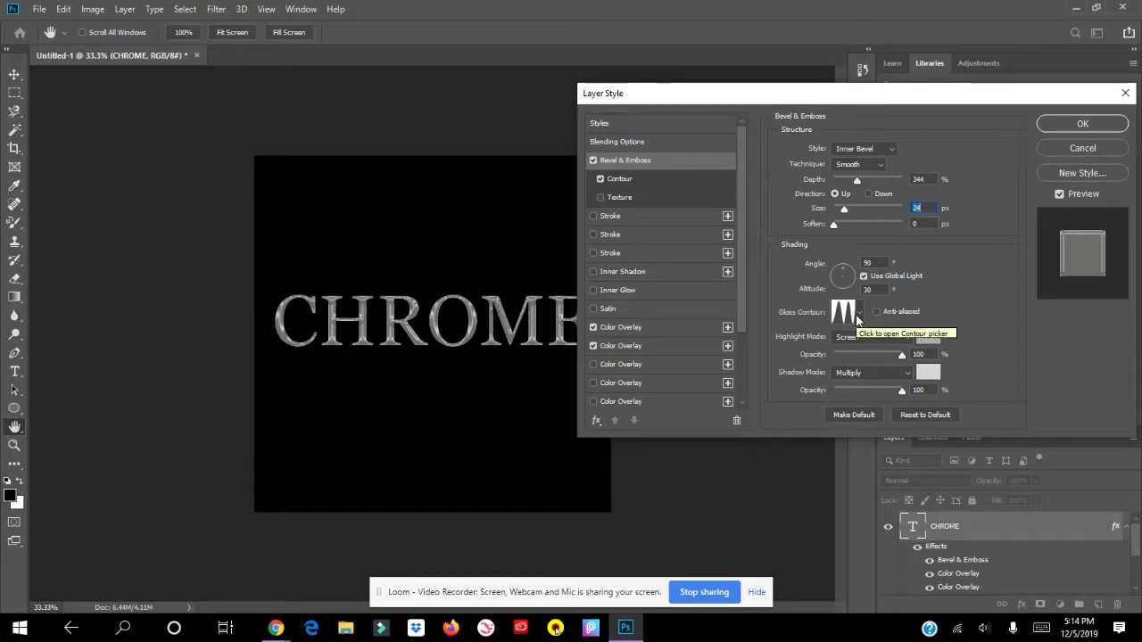
pyautogui.click(1094, 125)
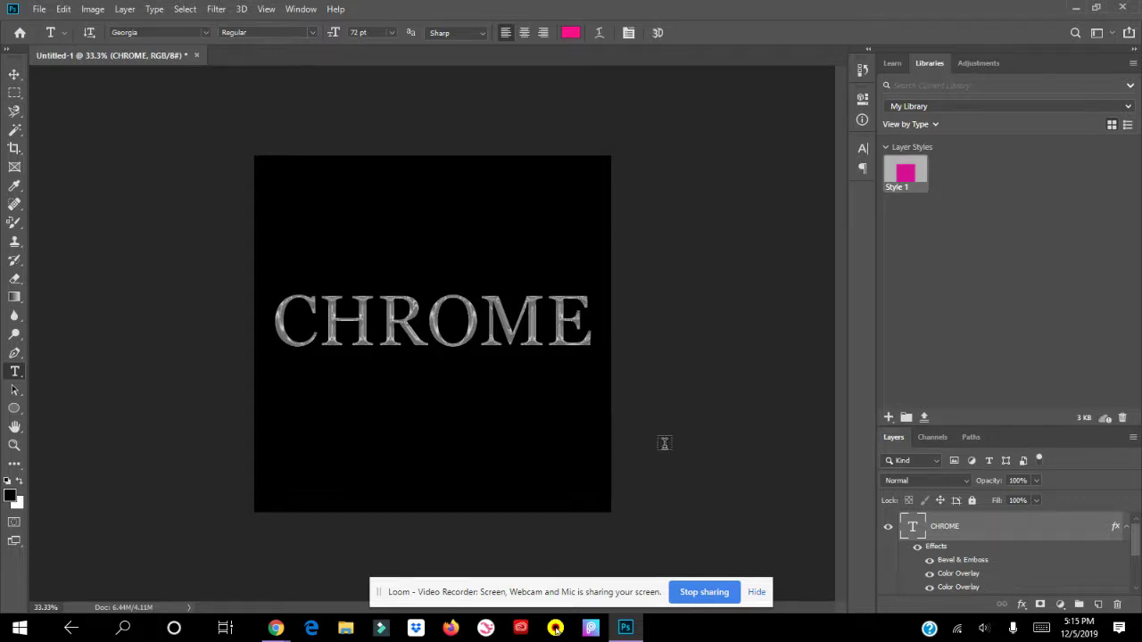
pyautogui.click(466, 602)
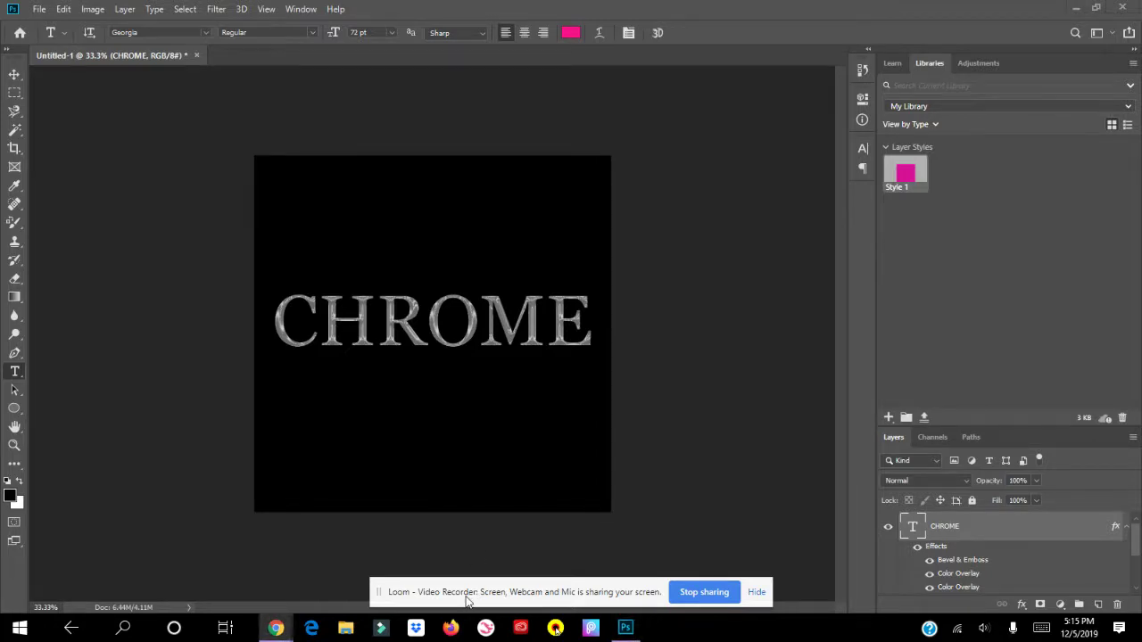